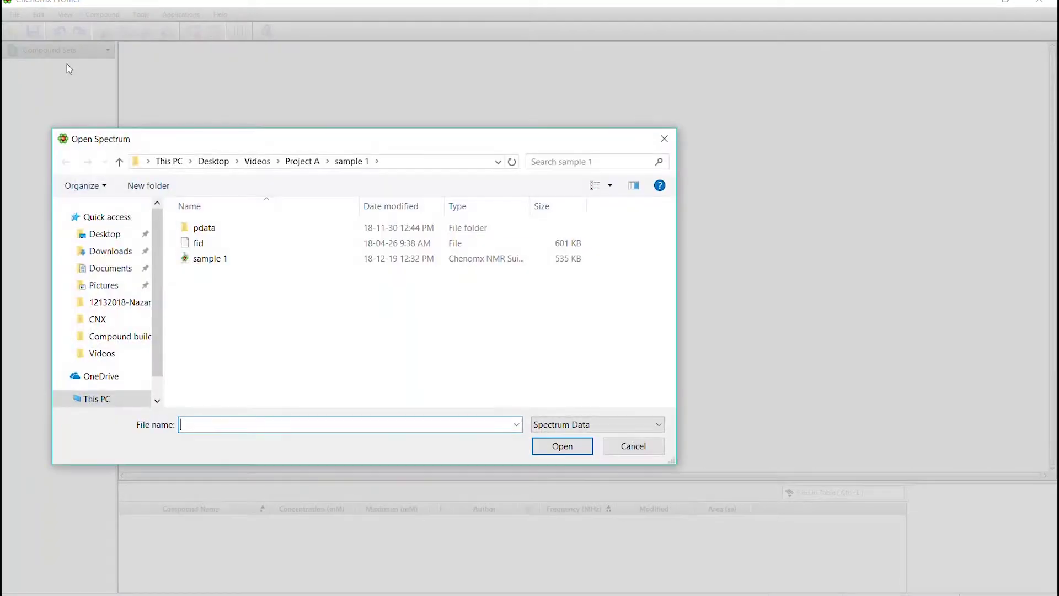
Step: Open the sample 1 spectrum file from the Open Spectrum dialog
double_click(210, 260)
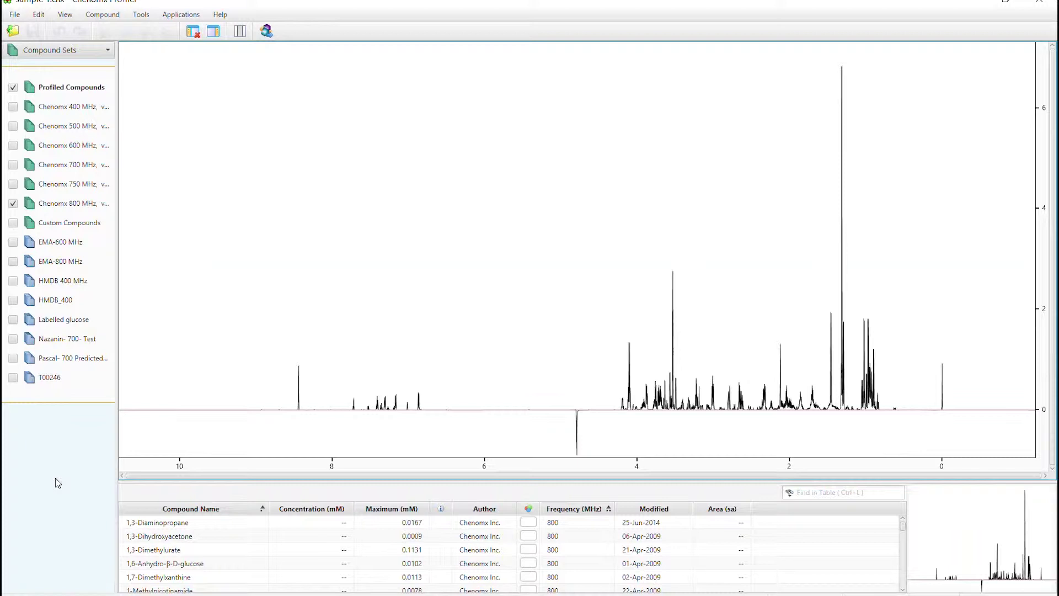
Step: Search the compound table for 'Alani' and overlay Alanine's reference clusters on the spectrum
left_click(841, 488)
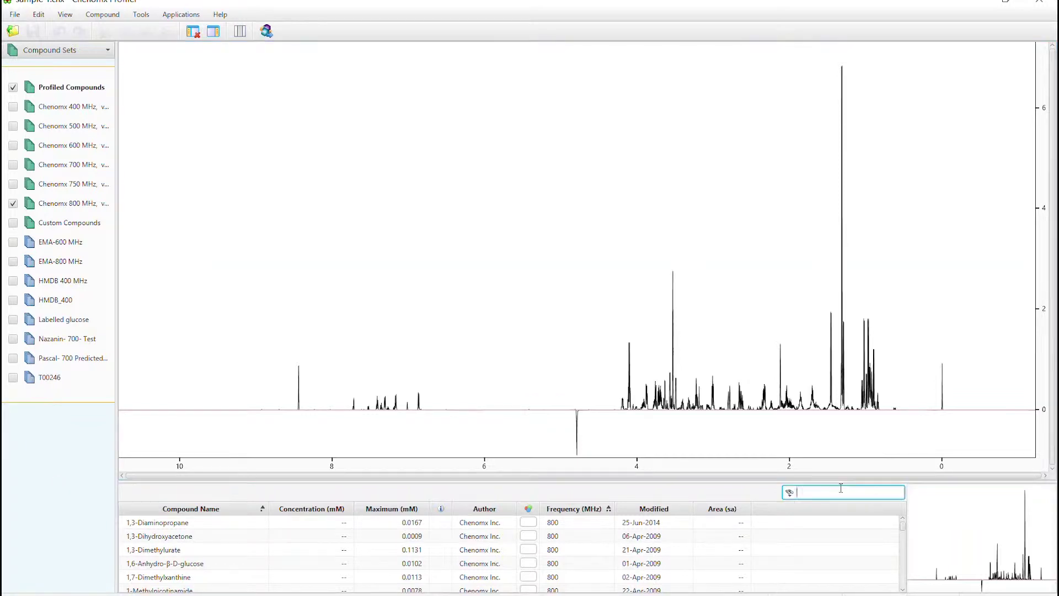
type("Alanine")
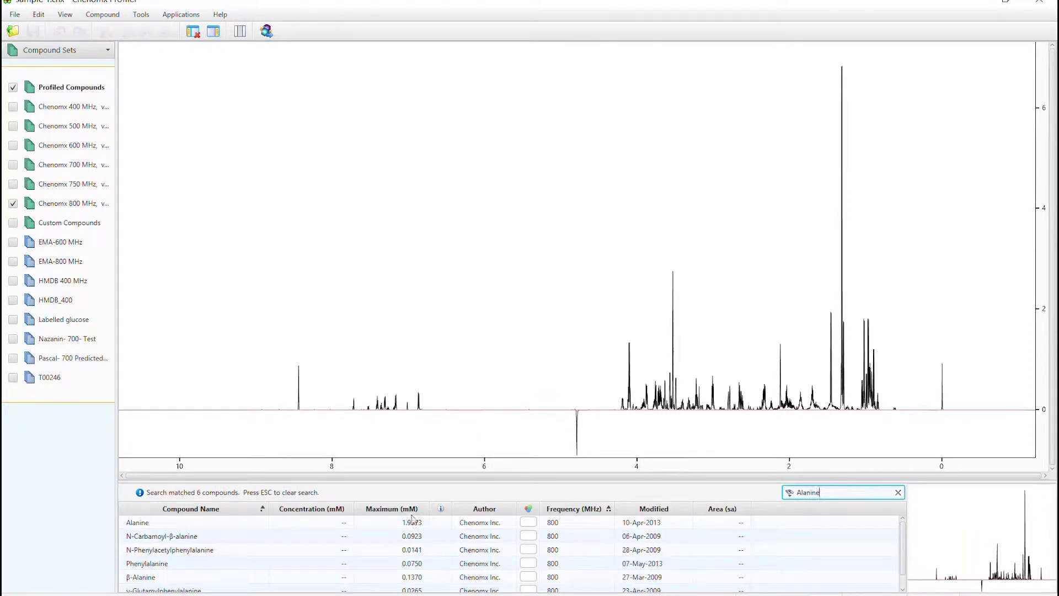
left_click(196, 522)
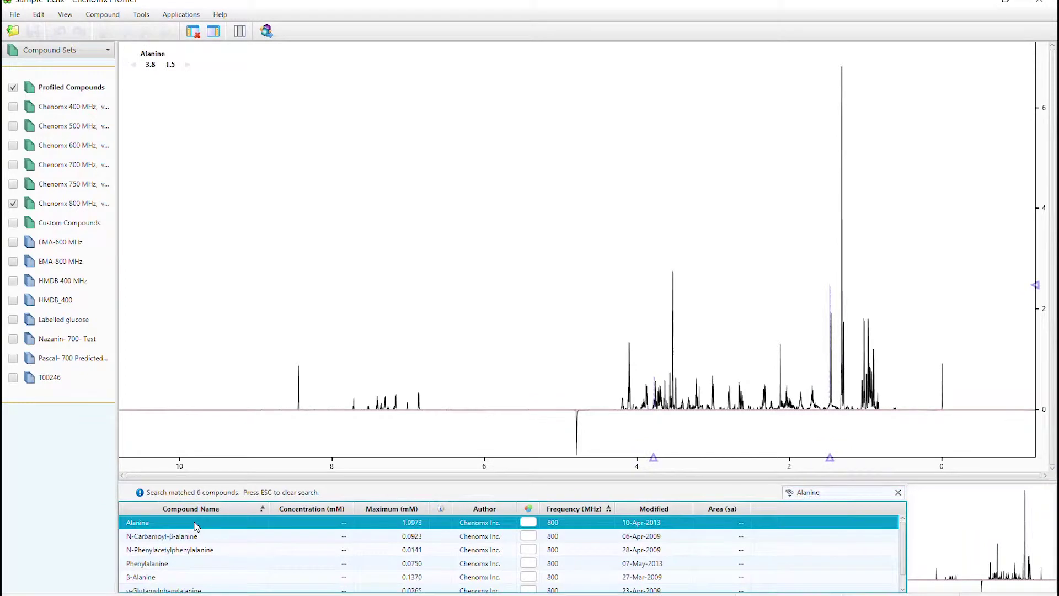
Step: Zoom to Alanine's 1.5 ppm doublet and fit it to the peaks at 5.0323 mM
left_click(170, 64)
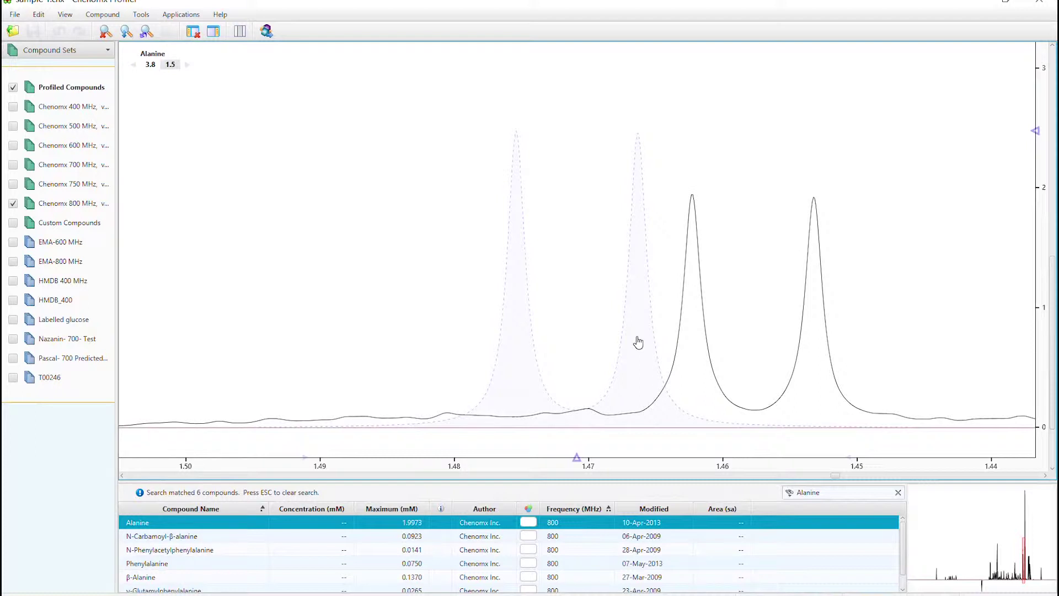
left_click_drag(638, 343, 816, 359)
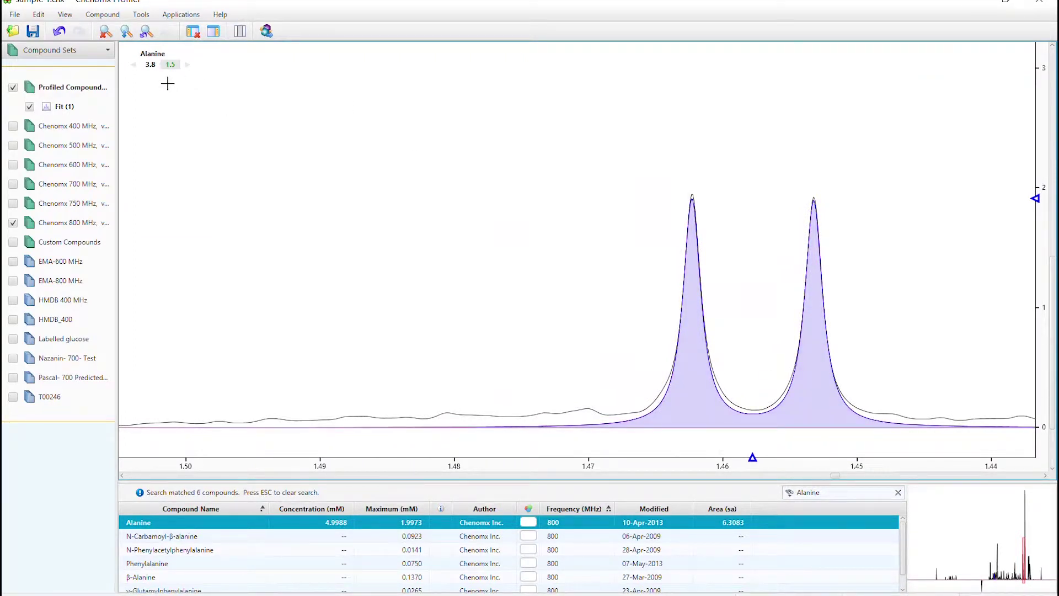
left_click_drag(686, 258, 693, 263)
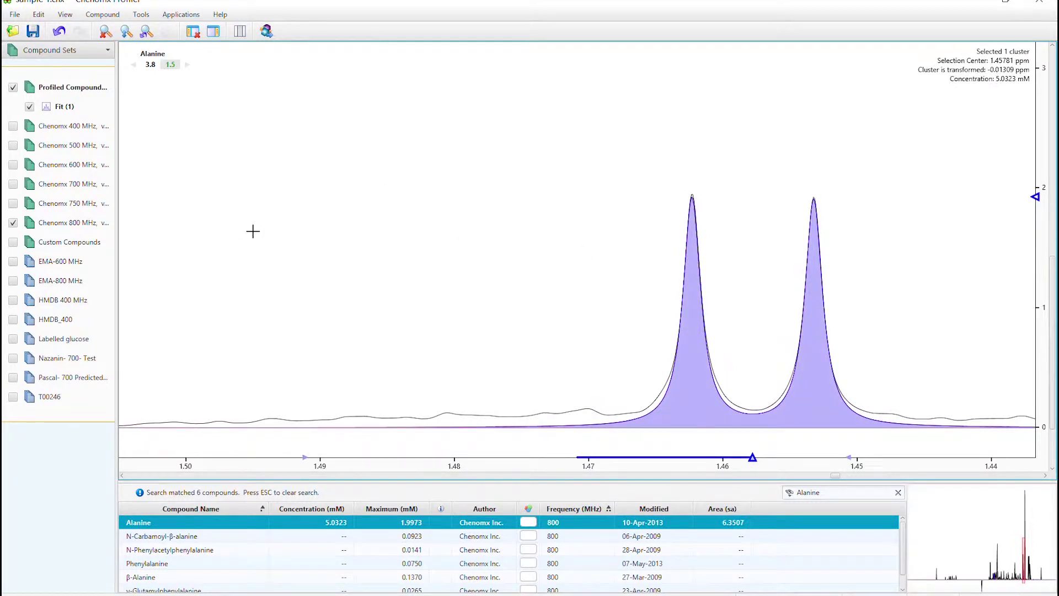
left_click(149, 66)
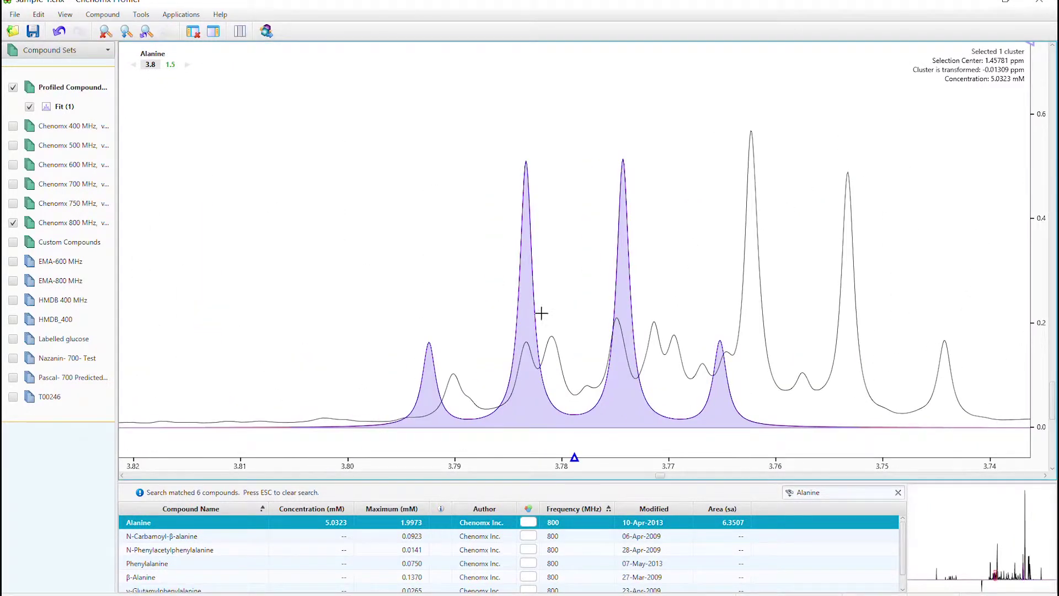
Step: Shift Alanine's 3.8 ppm cluster onto the peaks near 3.76 ppm, giving 4.8381 mM
left_click_drag(541, 313, 751, 324)
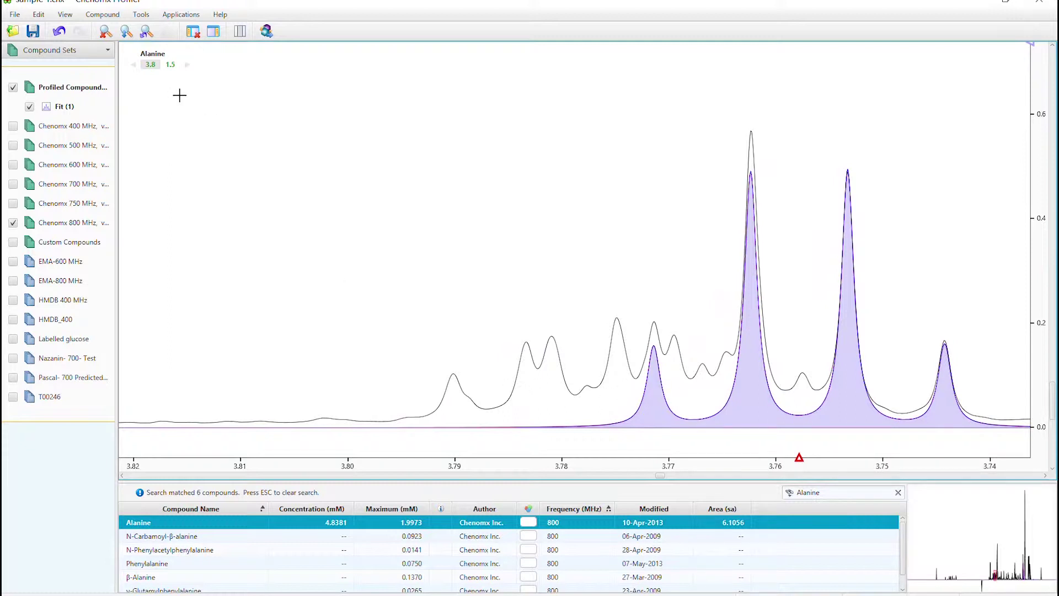
left_click(171, 66)
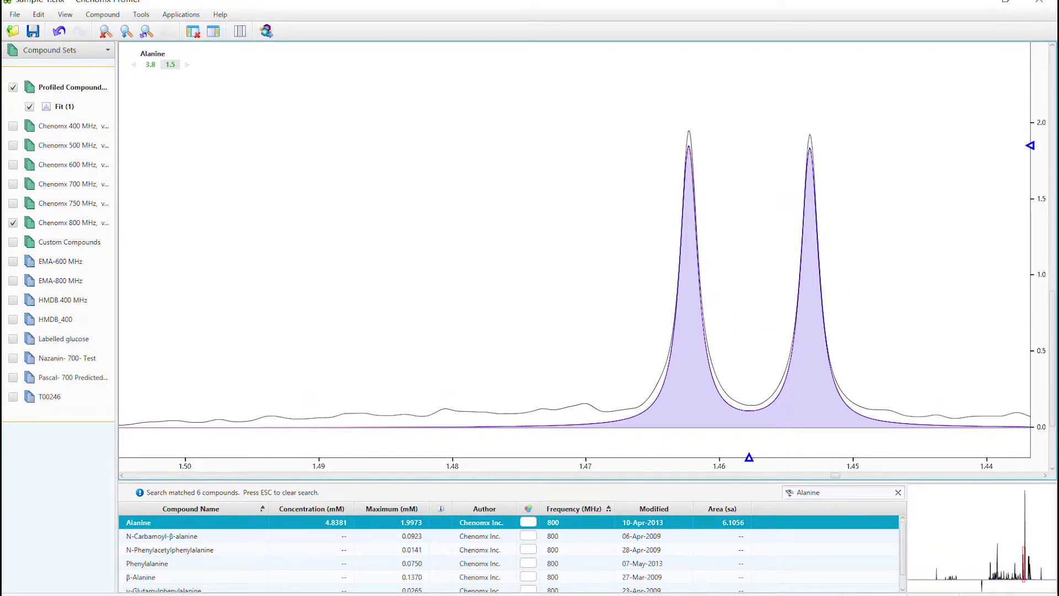
Step: Search for glycerol and overlay Glycerol's reference peaks on the spectrum
left_click(780, 494)
type("glycerol")
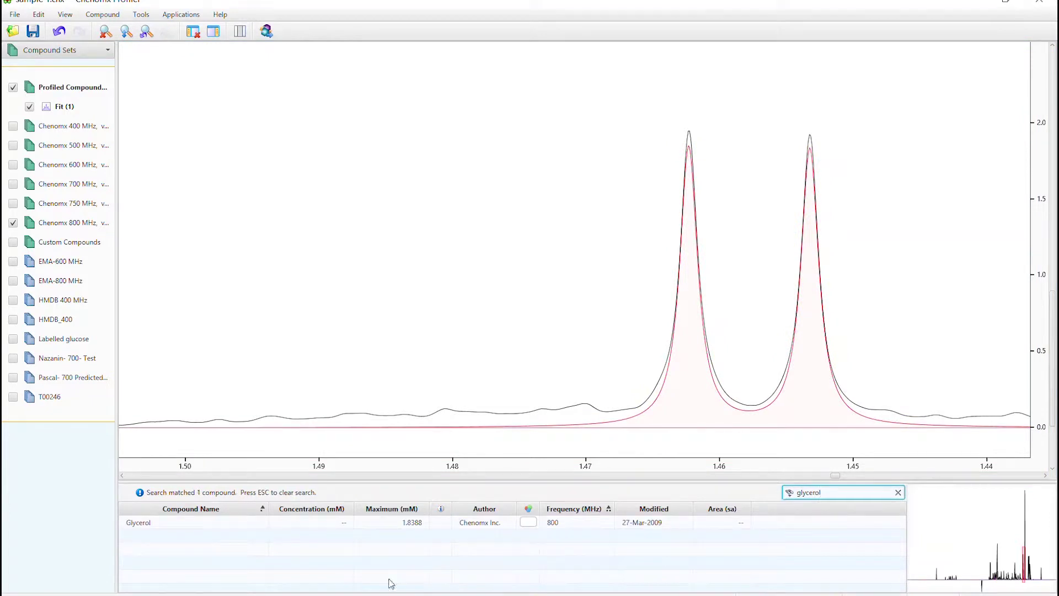
left_click(150, 521)
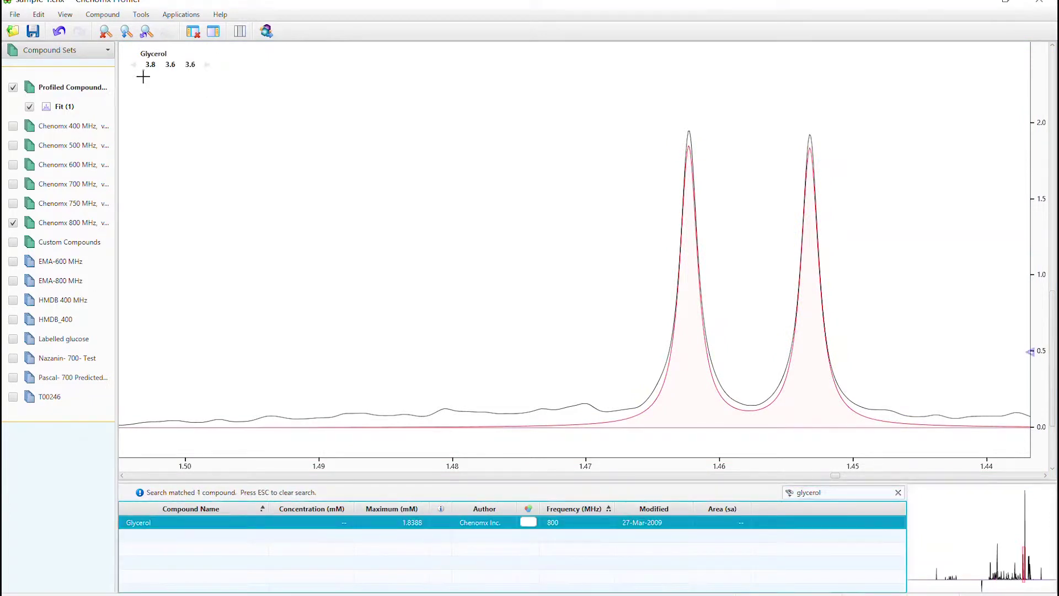
Step: Fit Glycerol's two 3.6 ppm clusters and its 3.8 ppm cluster to the peaks, reaching 1.9290 mM
left_click(190, 64)
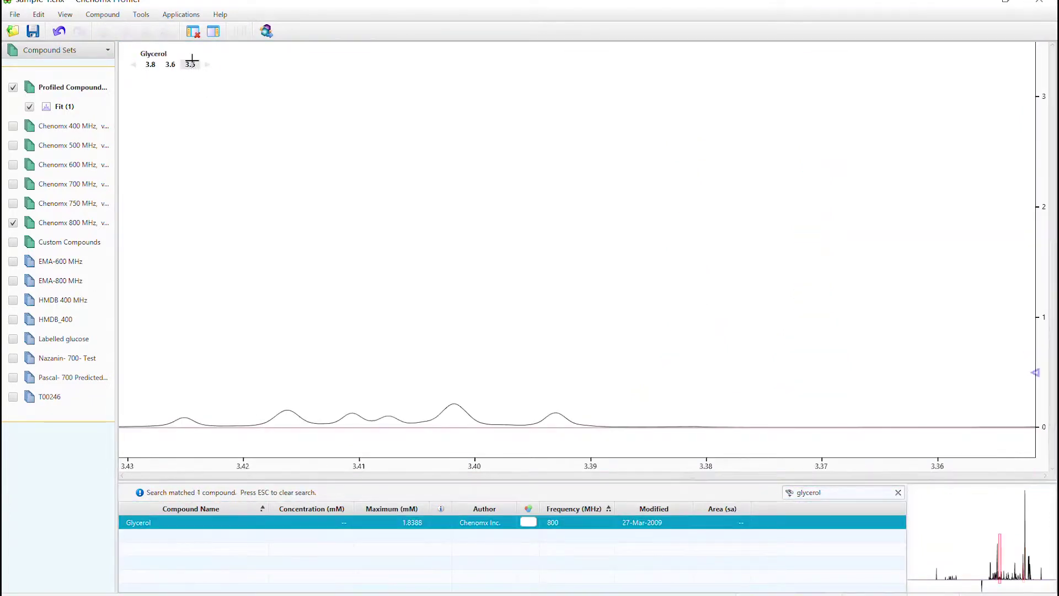
left_click_drag(444, 387, 457, 404)
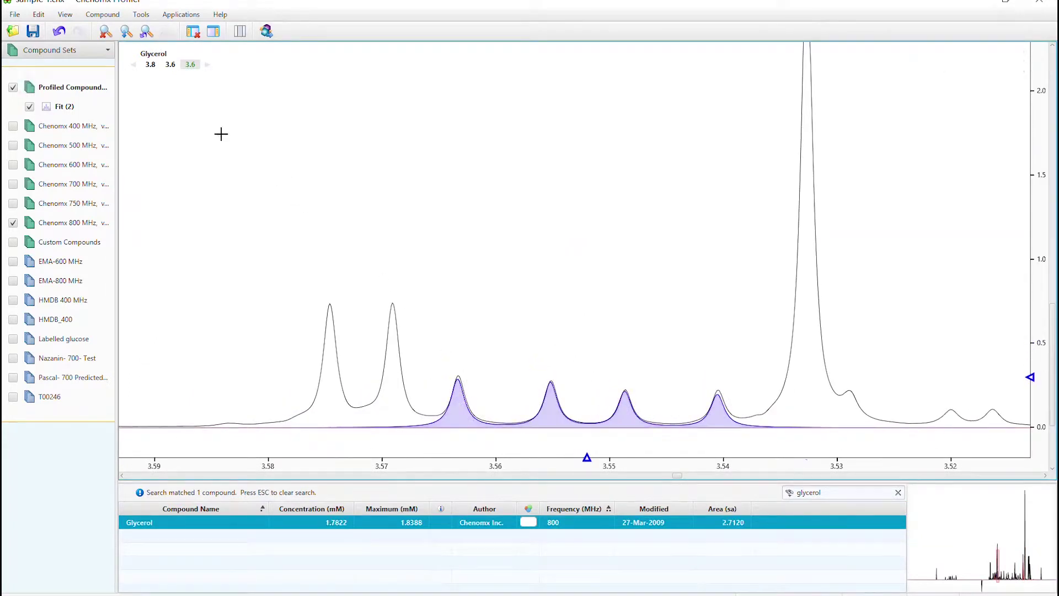
left_click(171, 64)
left_click_drag(443, 386, 470, 395)
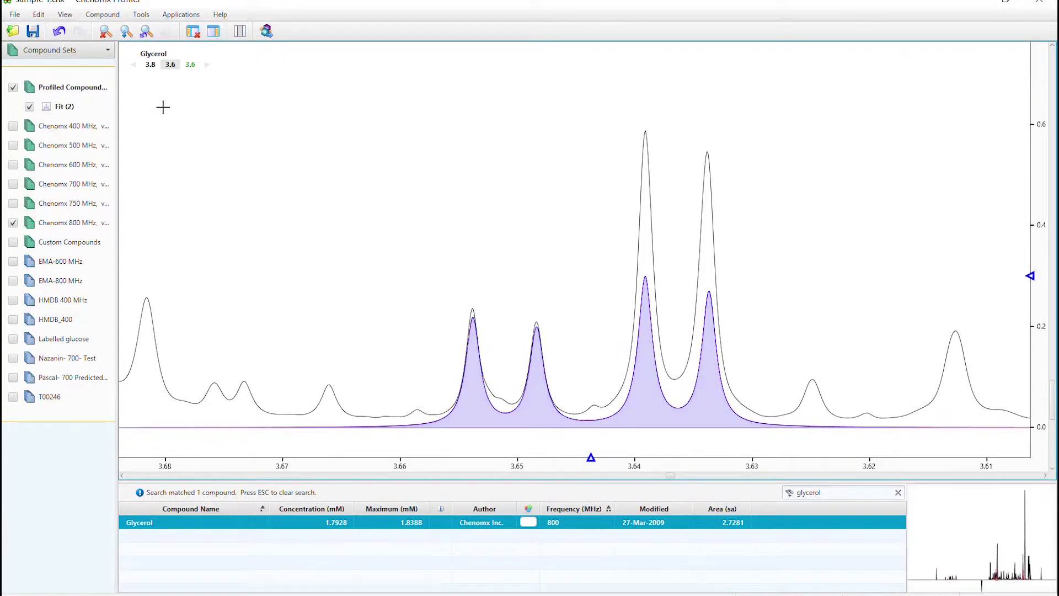
left_click(151, 64)
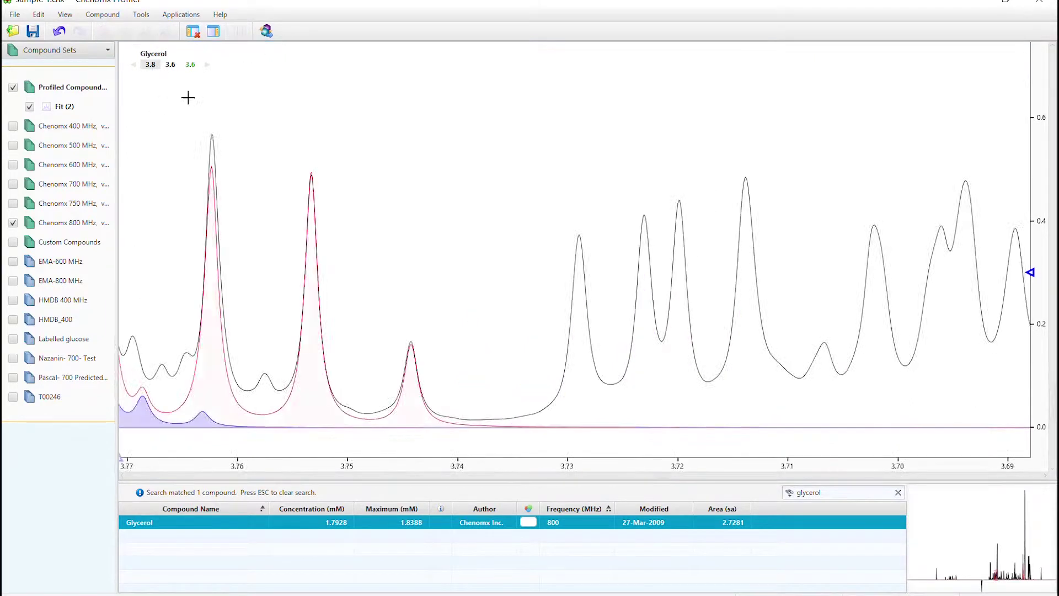
left_click_drag(495, 421, 518, 417)
left_click(169, 64)
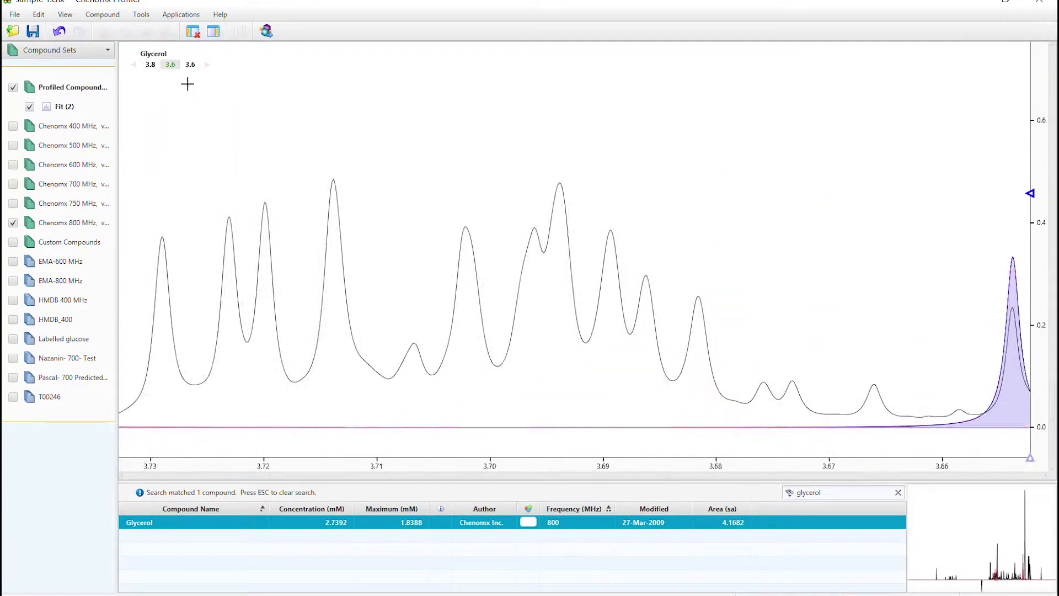
left_click_drag(472, 353, 473, 379)
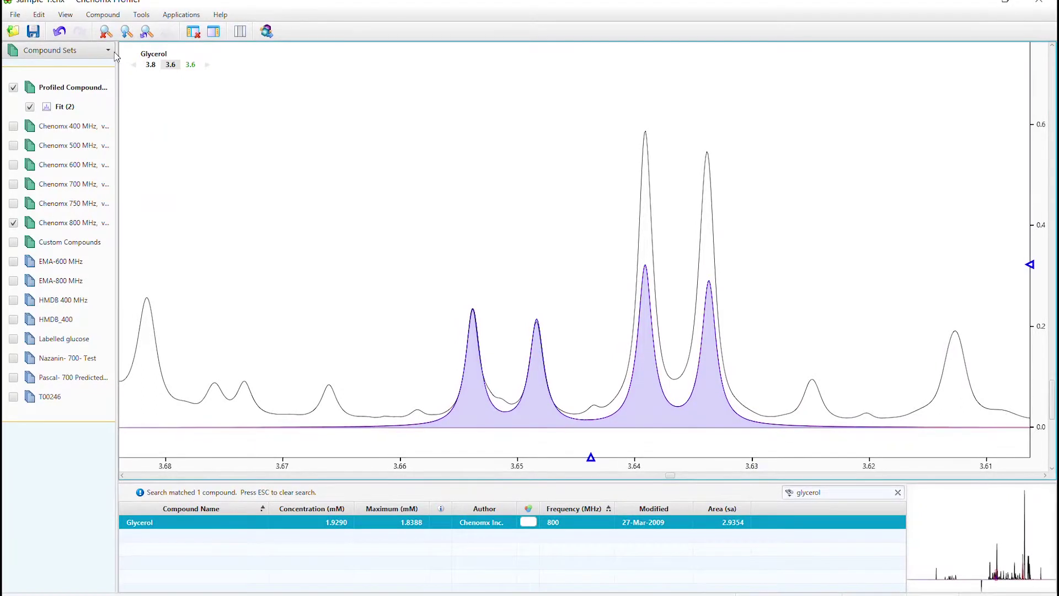
left_click(106, 32)
scroll(534, 405, "up", 5)
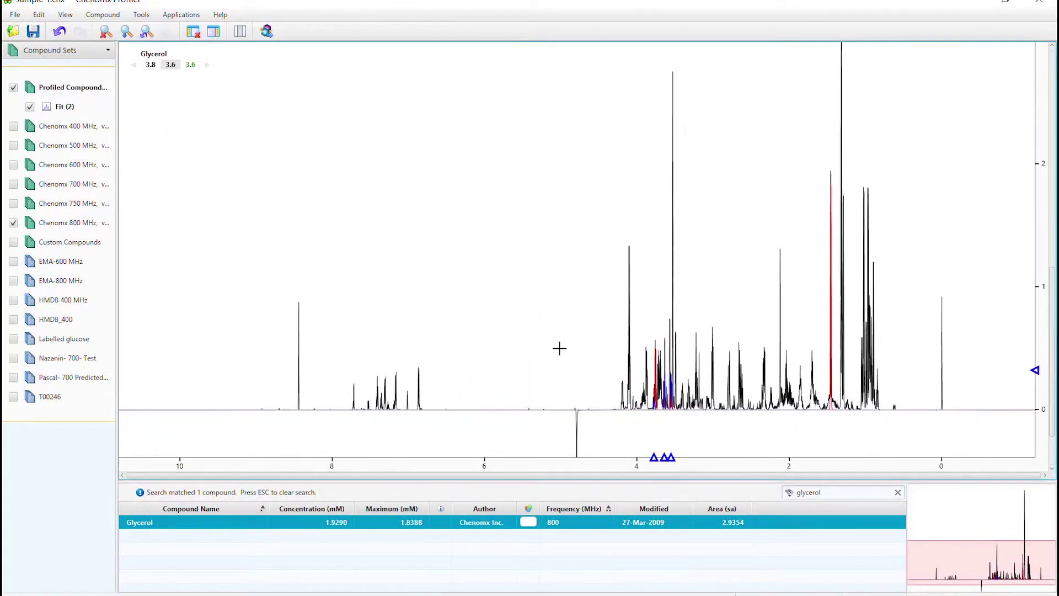
Step: Replace the search text with valine and overlay Valine's reference peaks
left_click(827, 493)
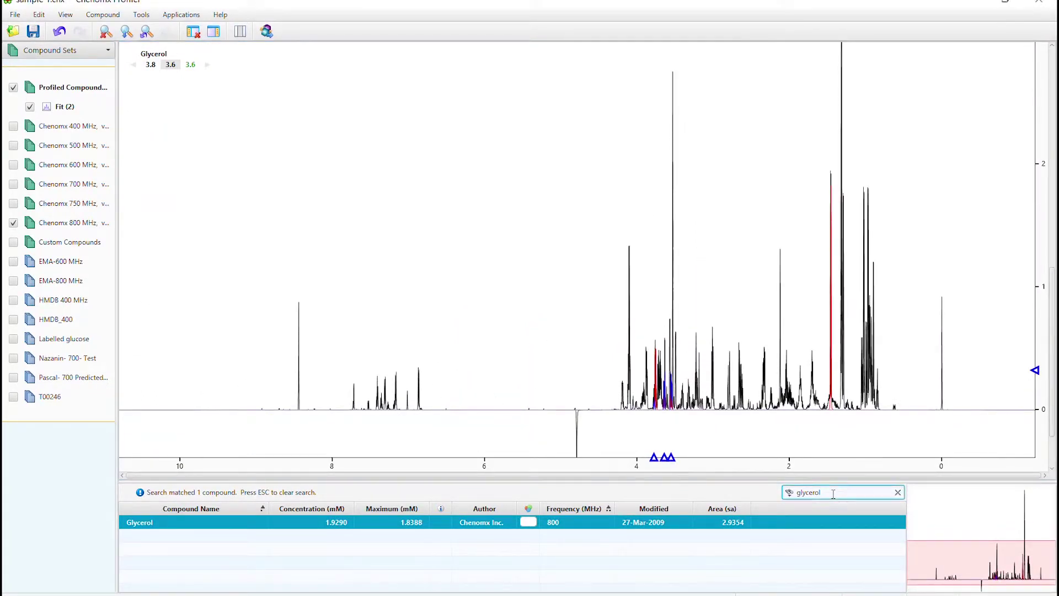
left_click_drag(830, 492, 794, 492)
type("valine")
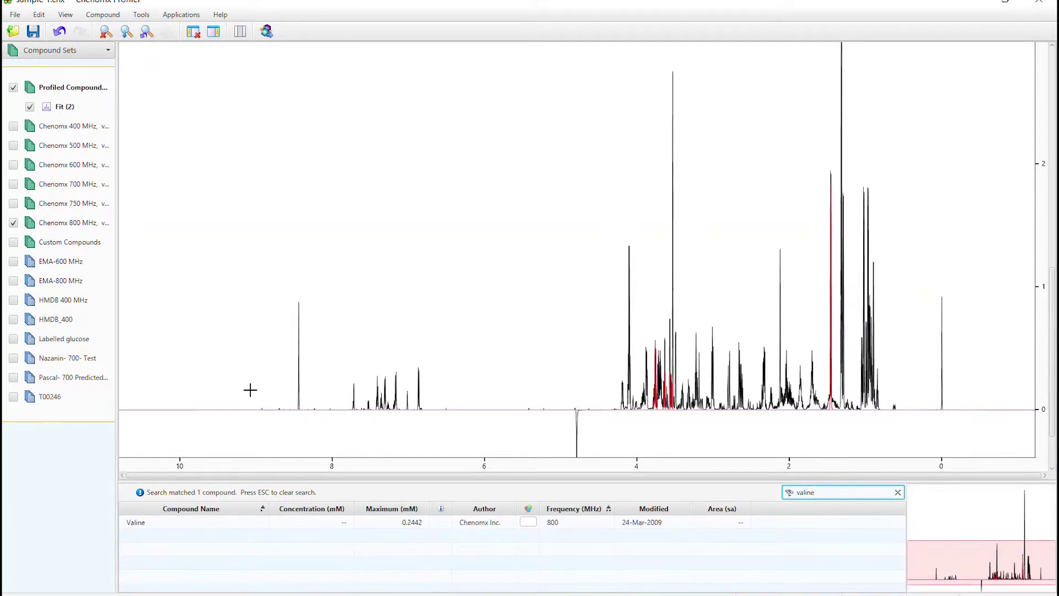
left_click(169, 525)
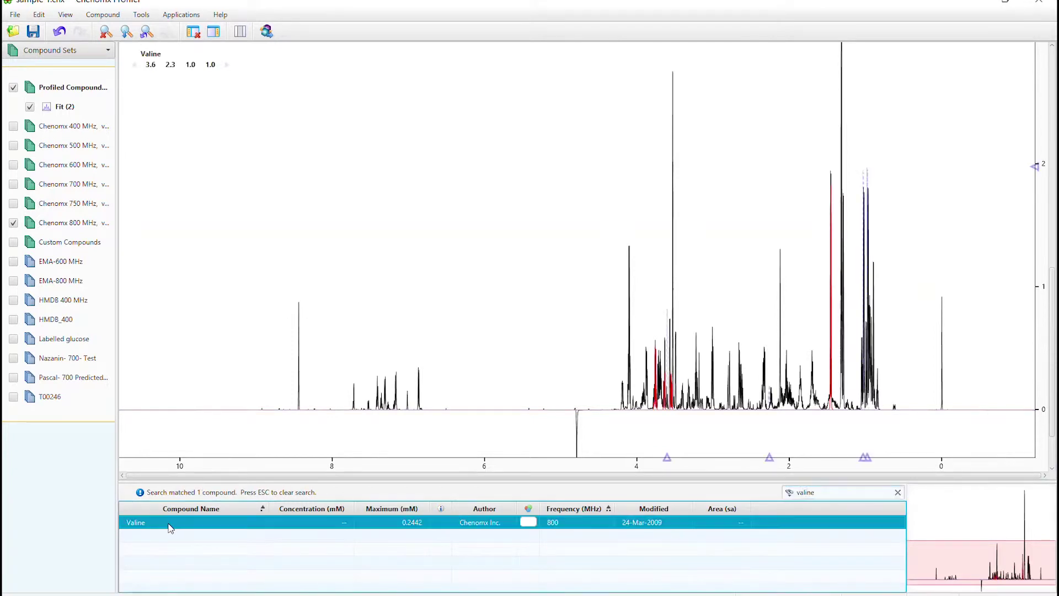
Step: Fit Valine's 1.0 ppm clusters near 0.97 and 1.02 ppm and its 2.3 ppm cluster
left_click(210, 64)
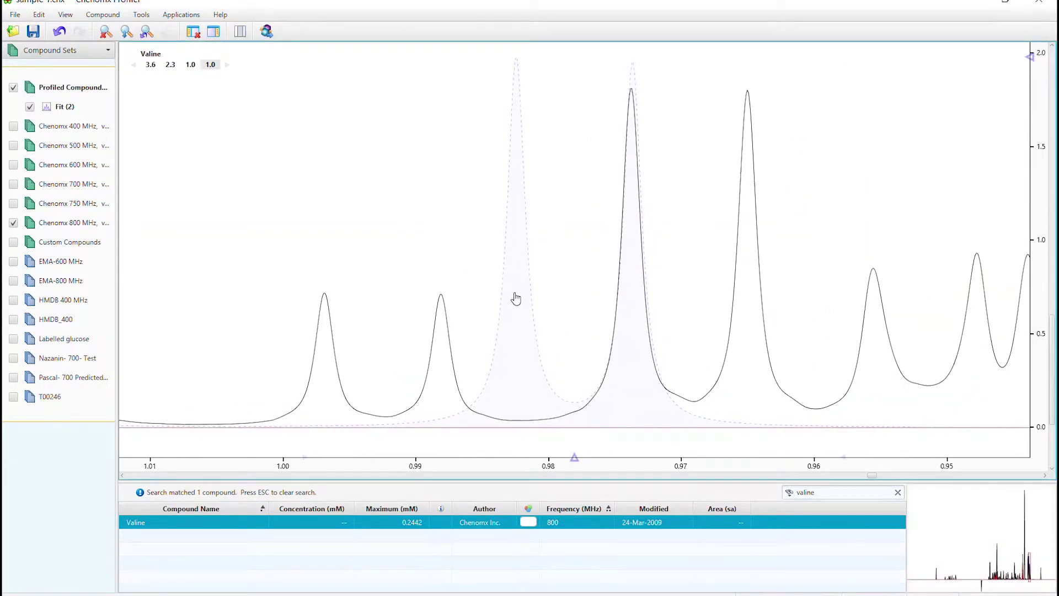
left_click_drag(508, 290, 629, 309)
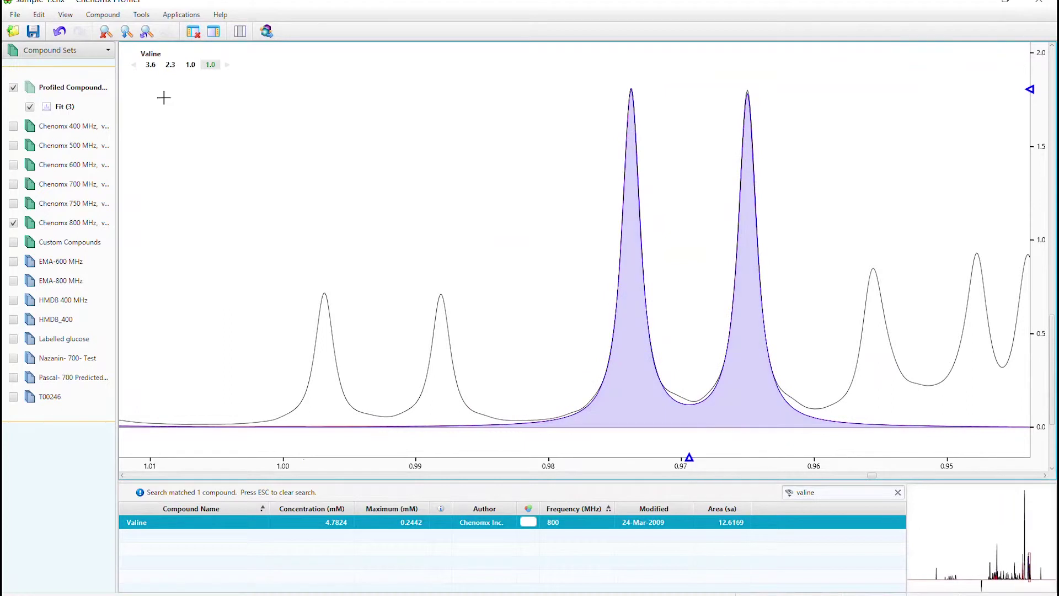
left_click(186, 65)
left_click_drag(510, 293, 611, 292)
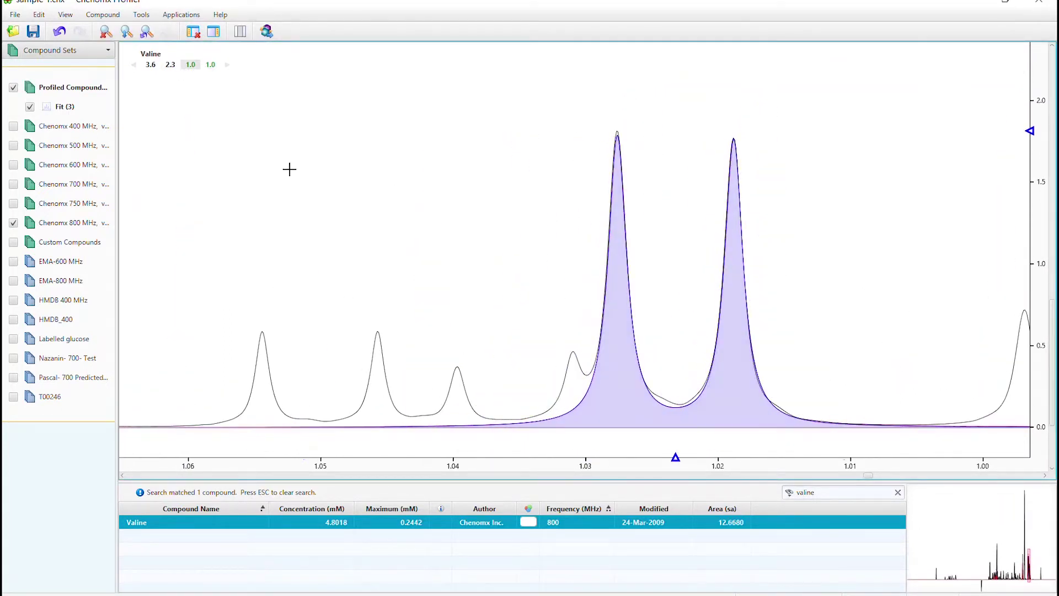
left_click(164, 64)
mouse_move(515, 378)
left_mouse_down()
mouse_move(555, 405)
mouse_move(697, 407)
left_mouse_up()
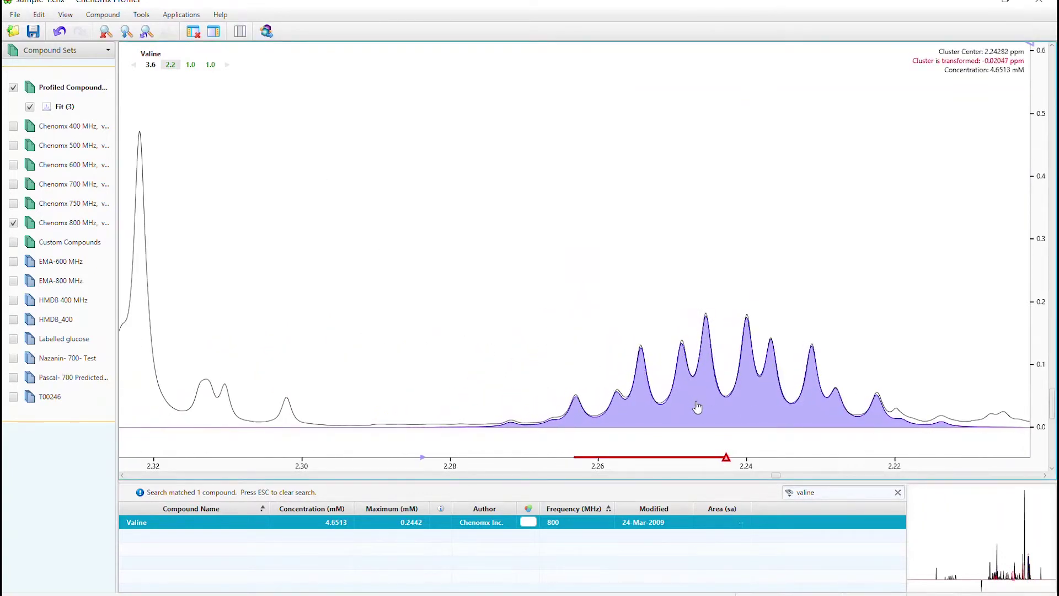
Step: Align Valine's 3.6 ppm cluster onto the peaks near 3.57 ppm at 4.6572 mM
left_click(151, 65)
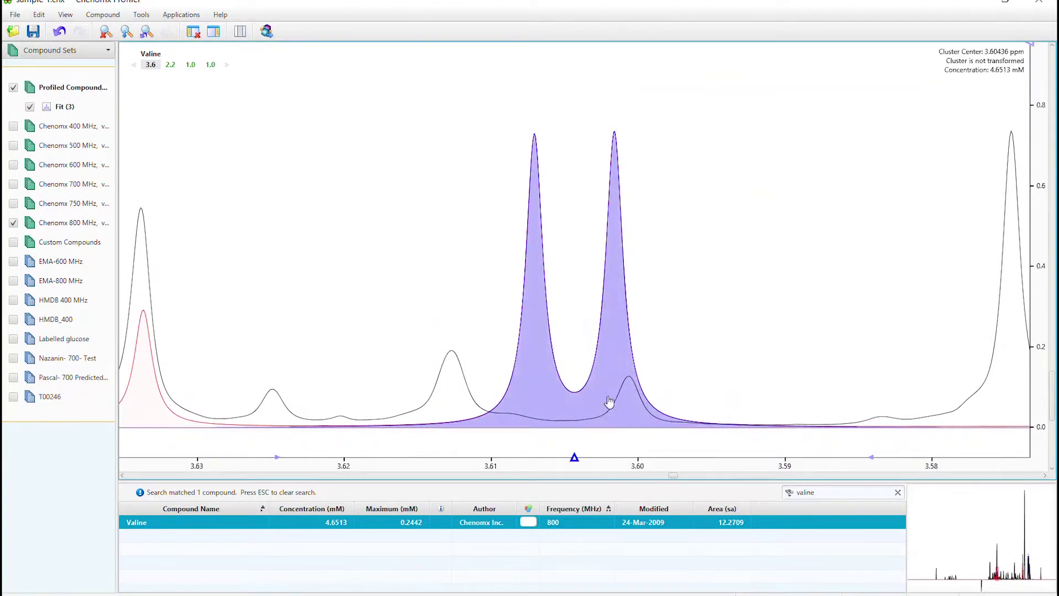
left_click_drag(610, 404, 1015, 401)
left_click(1044, 474)
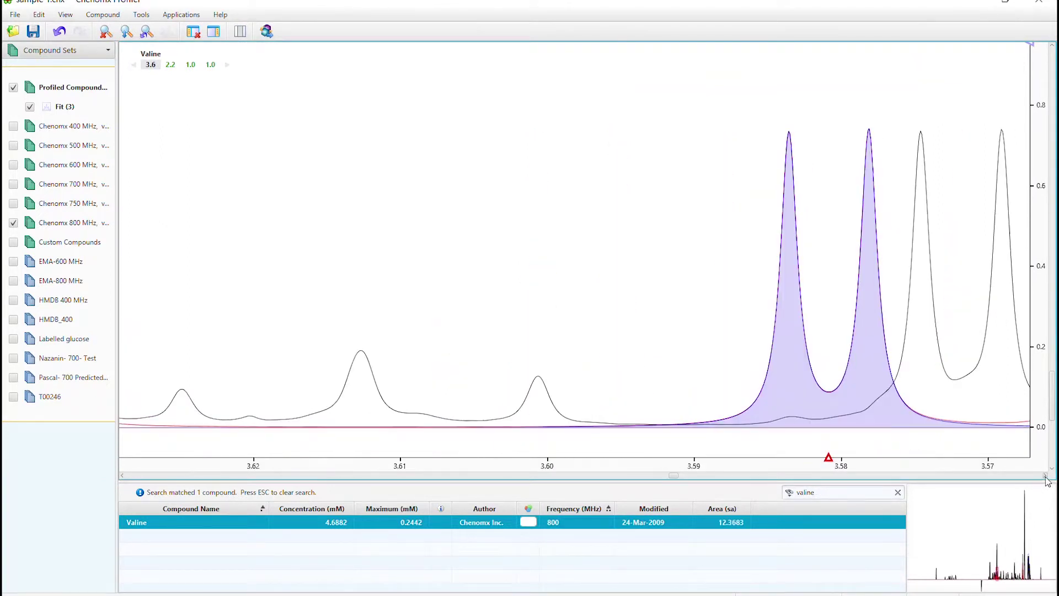
left_click(1044, 475)
left_click_drag(583, 374, 742, 374)
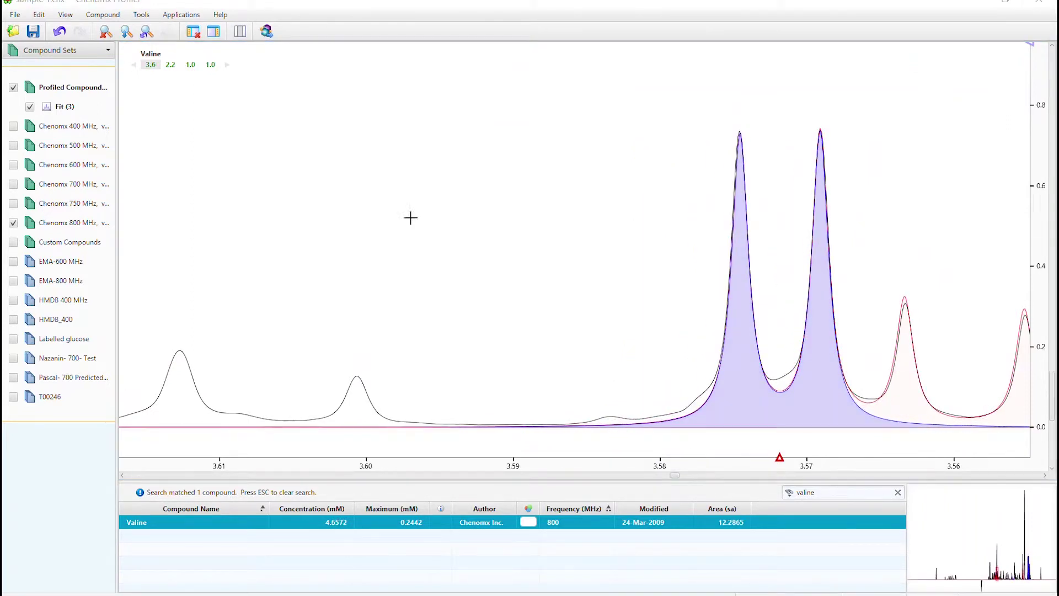
left_click(106, 31)
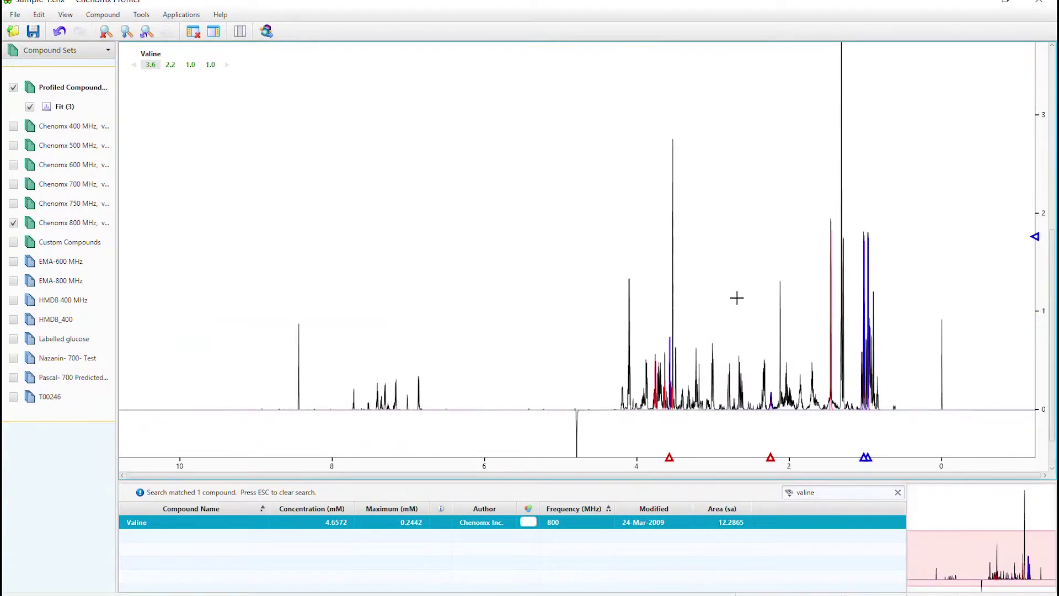
left_click_drag(731, 297, 801, 440)
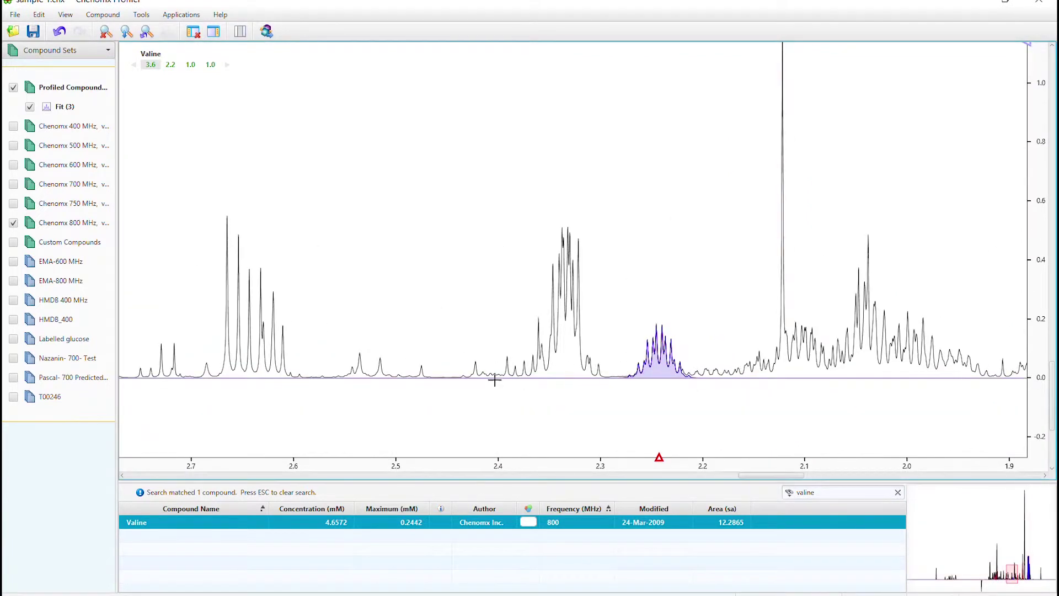
Step: Search for compounds near 2.66 ppm and fit Aspartate's cluster onto the 2.65 ppm peaks
right_click(228, 368)
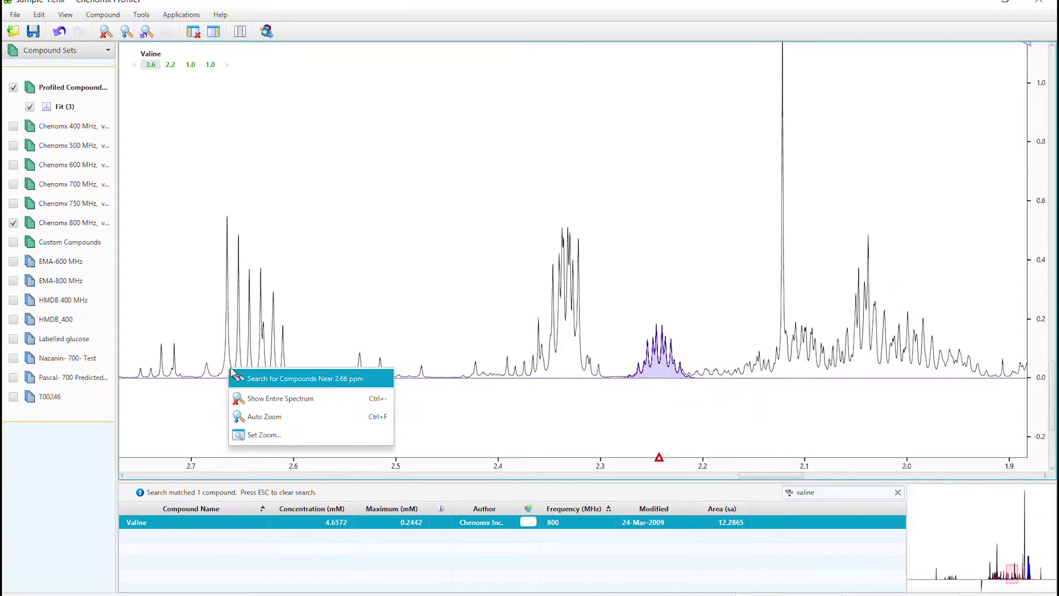
left_click(256, 381)
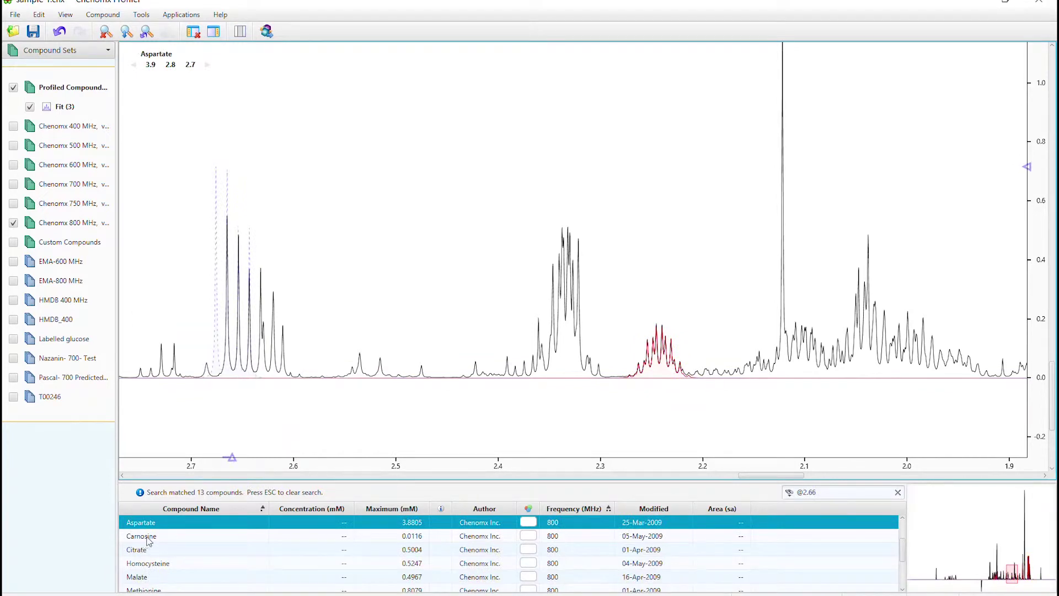
scroll(176, 568, "down", 2)
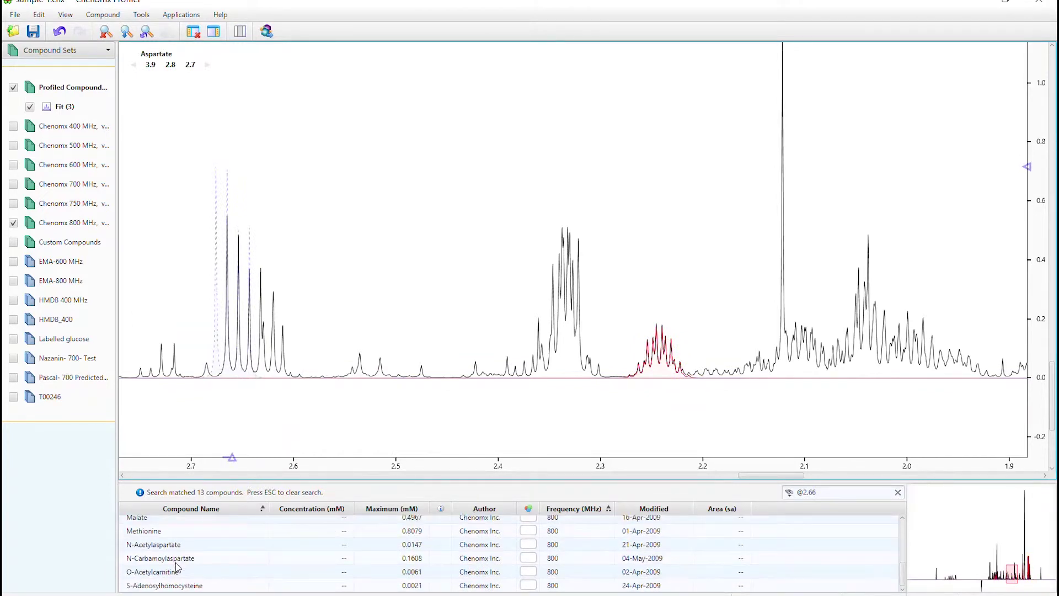
scroll(176, 566, "up", 3)
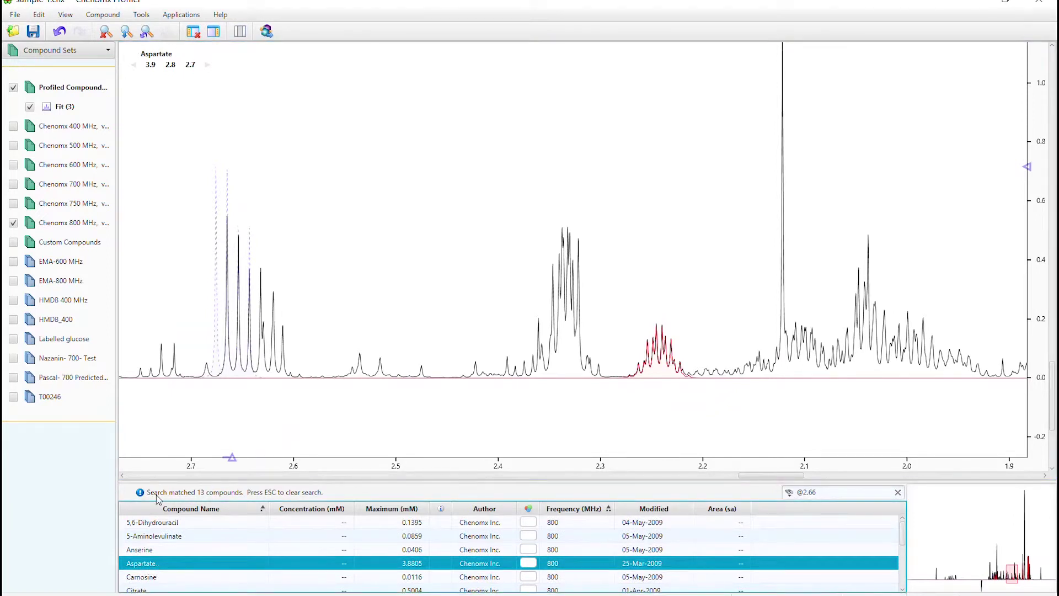
left_click_drag(175, 135, 387, 429)
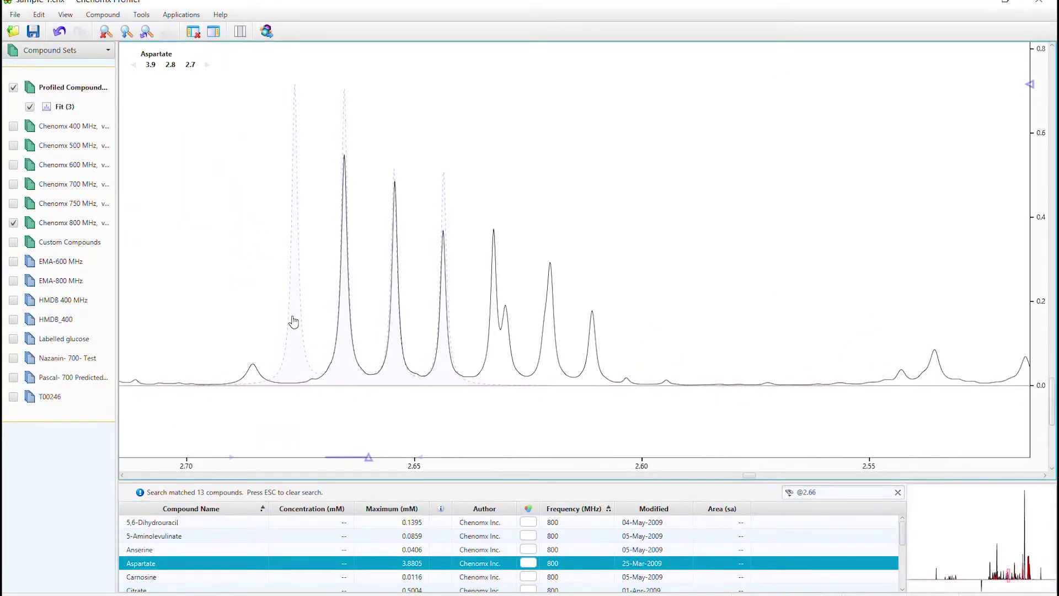
left_click_drag(293, 321, 346, 343)
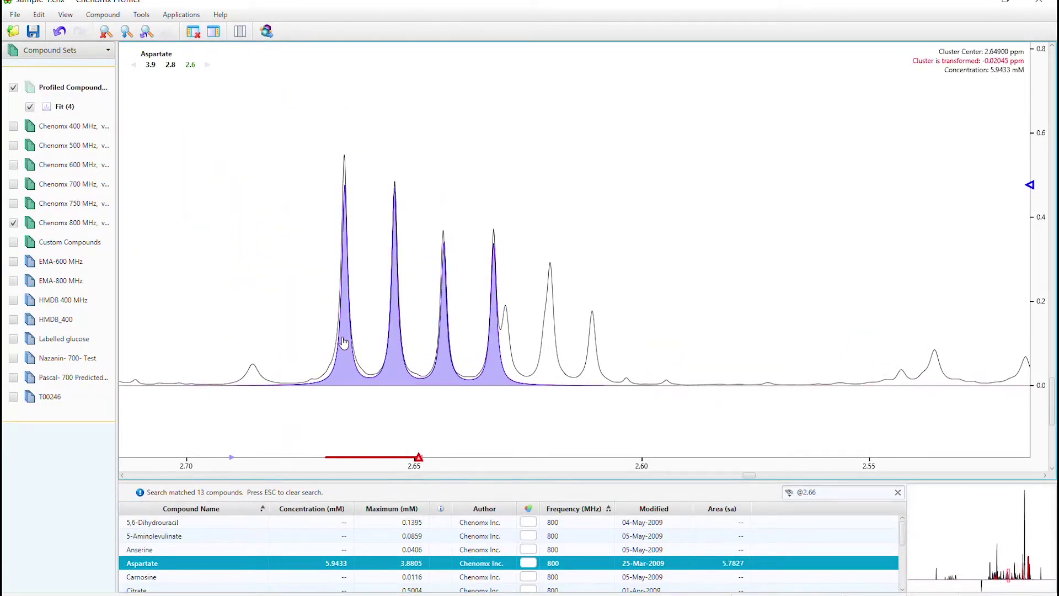
Step: Fit Aspartate's 2.8 and 3.9 ppm clusters, reaching 5.8747 mM, then clear the search
left_click(171, 65)
left_click_drag(738, 367, 785, 366)
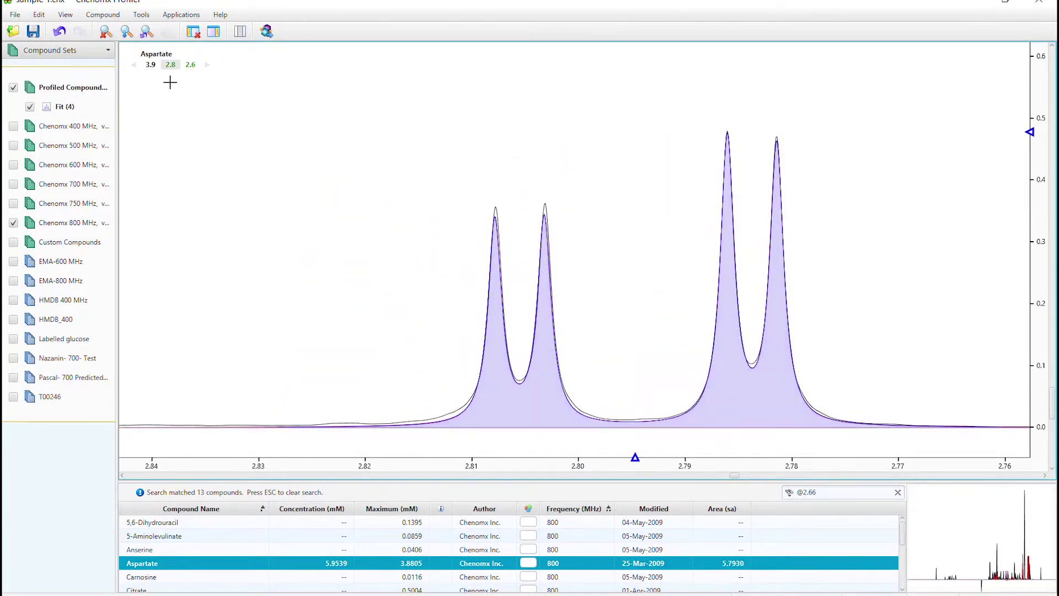
left_click(151, 65)
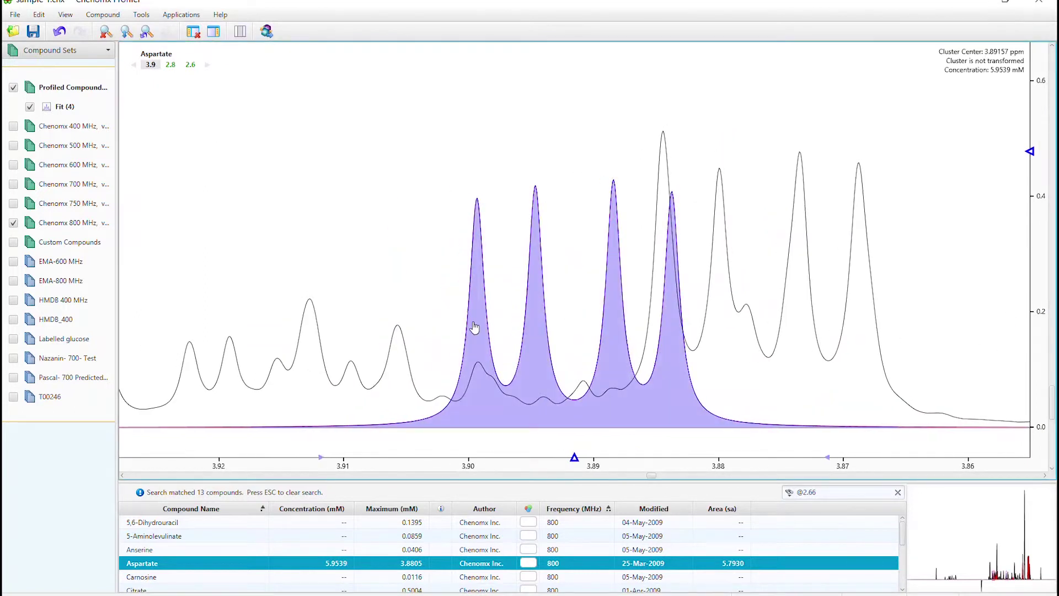
left_click_drag(468, 324, 665, 314)
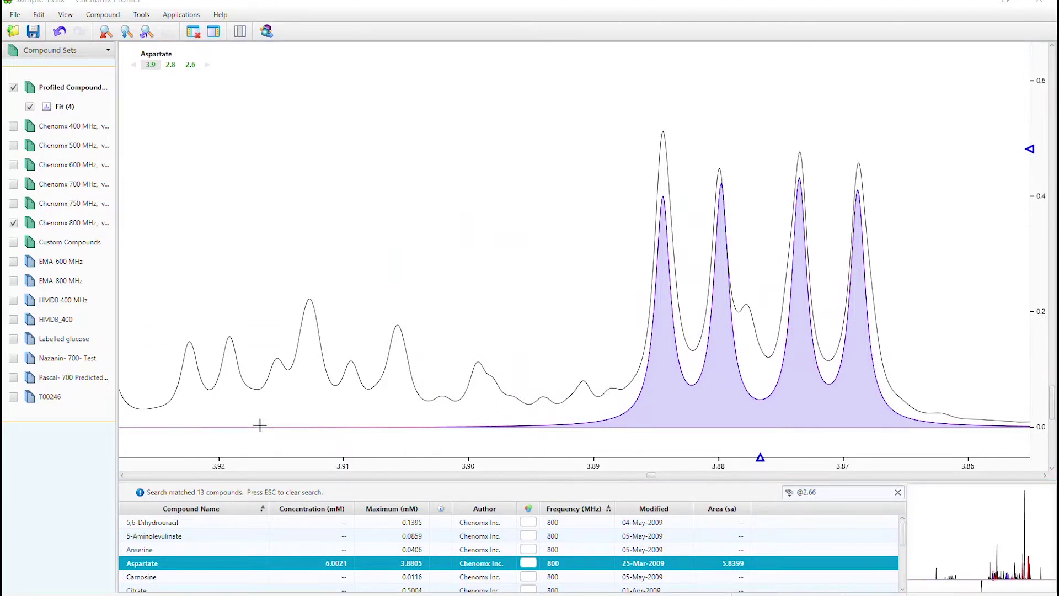
left_click_drag(735, 403, 732, 401)
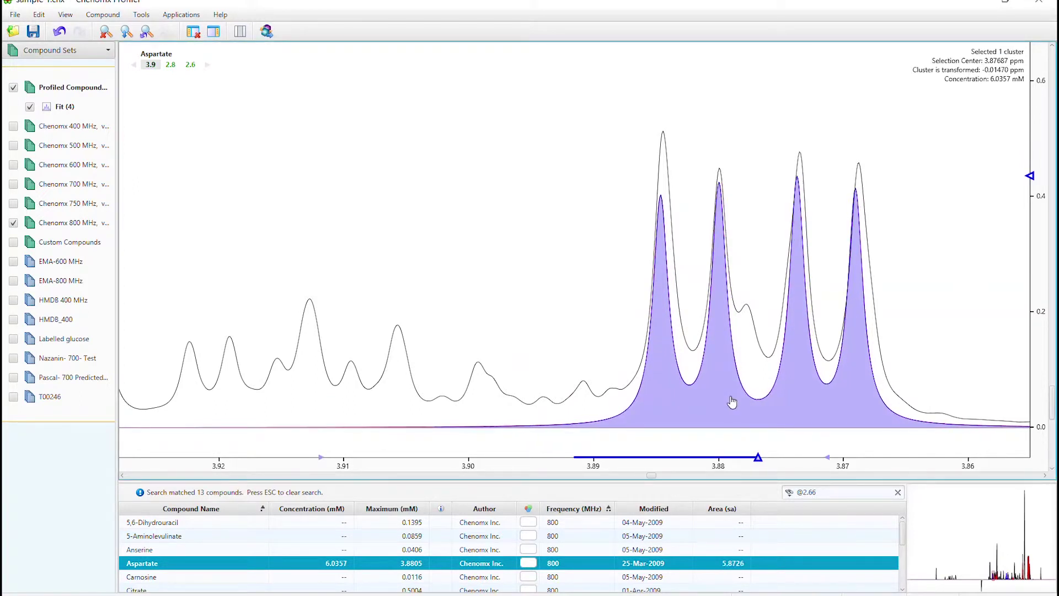
key("Escape")
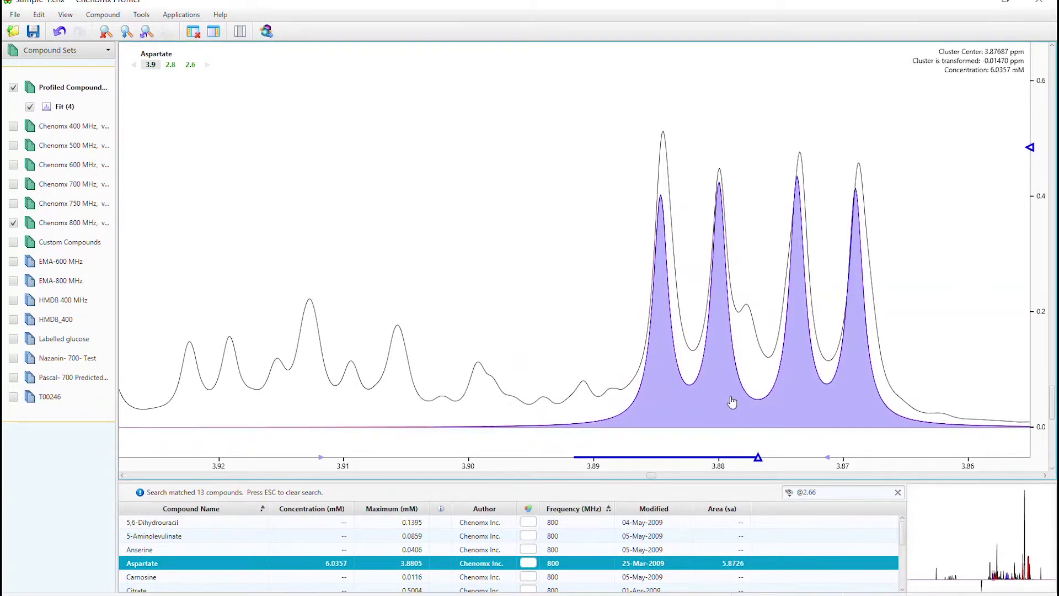
left_click(699, 389)
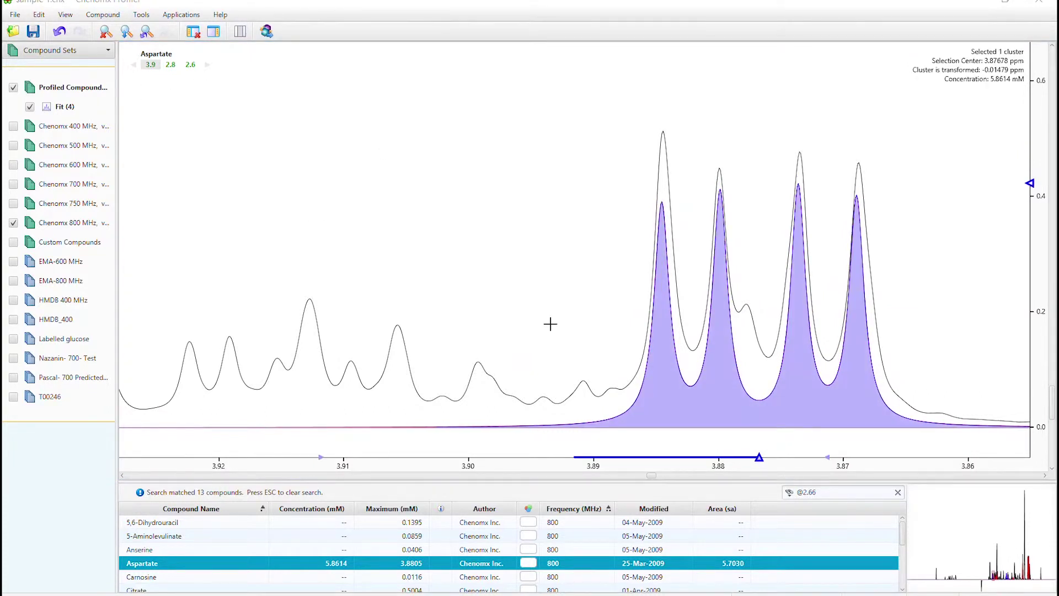
left_click(190, 65)
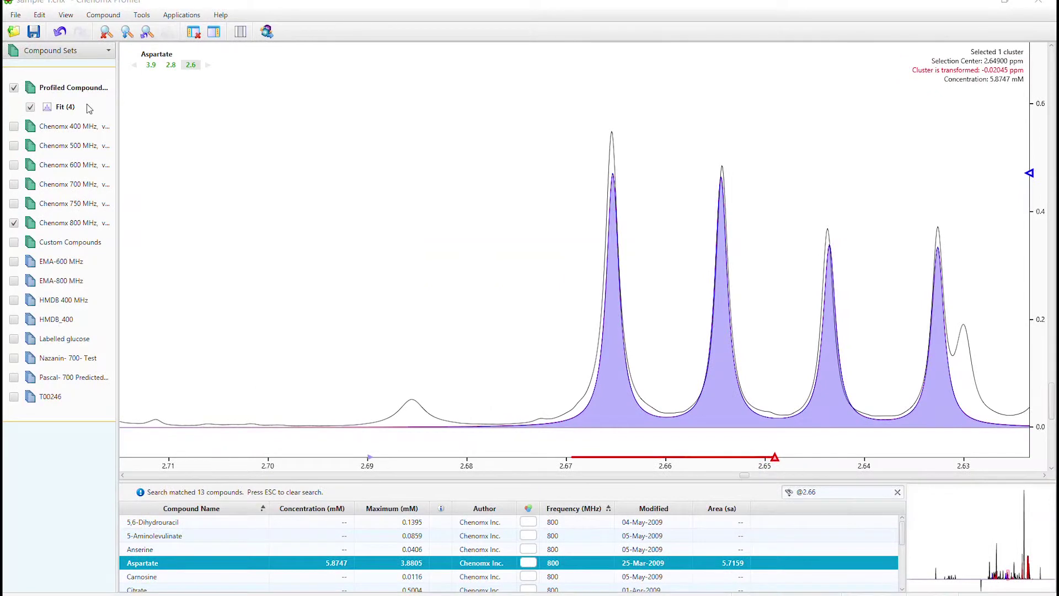
key("Escape")
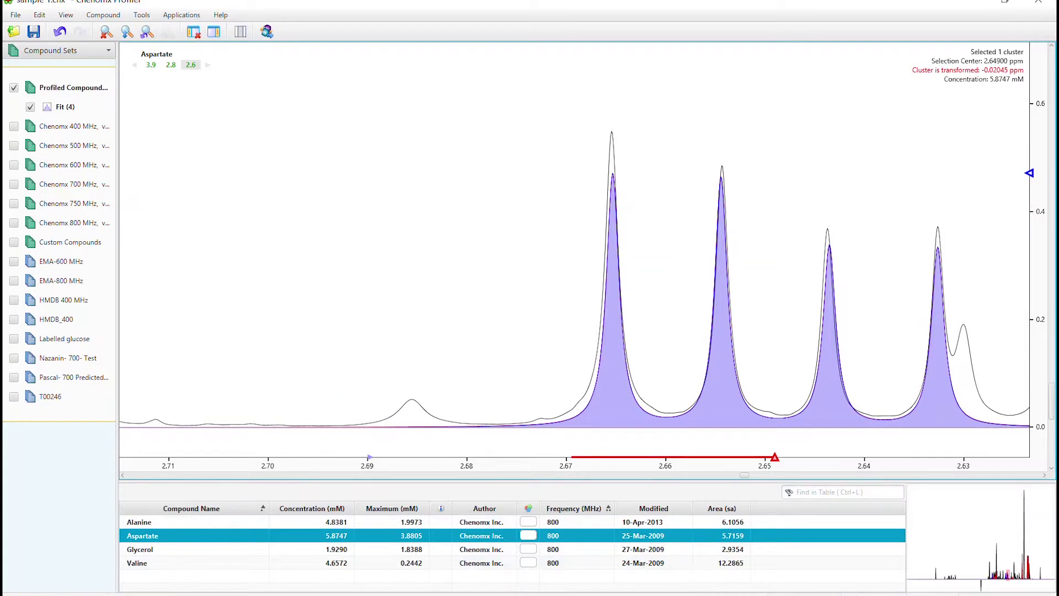
Step: Search compounds near 6.87 ppm and fit Tyrosine's 6.9 ppm cluster at 1.8395 mM
left_click(107, 32)
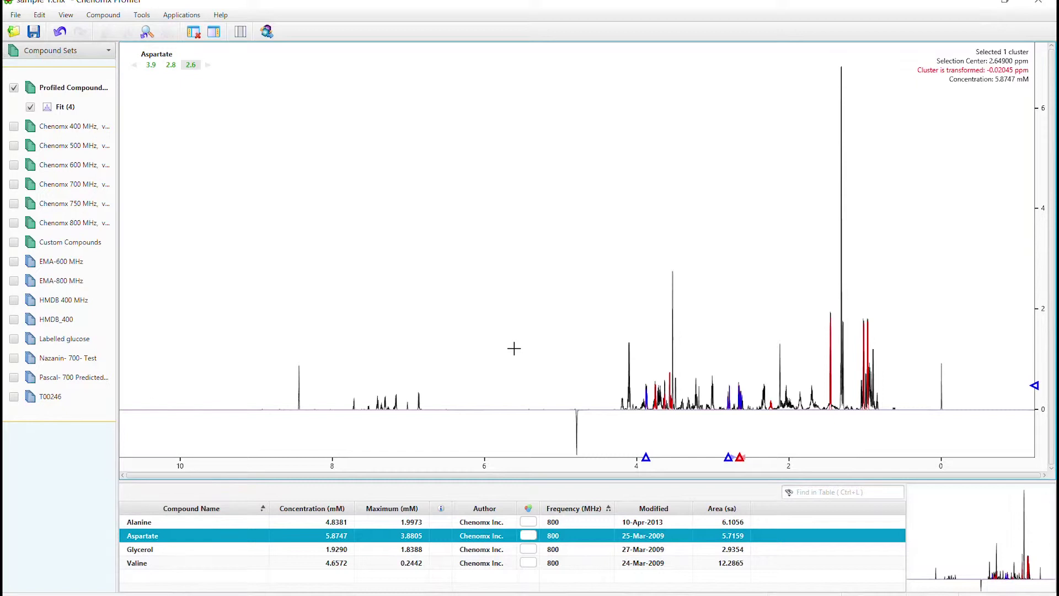
right_click(676, 353)
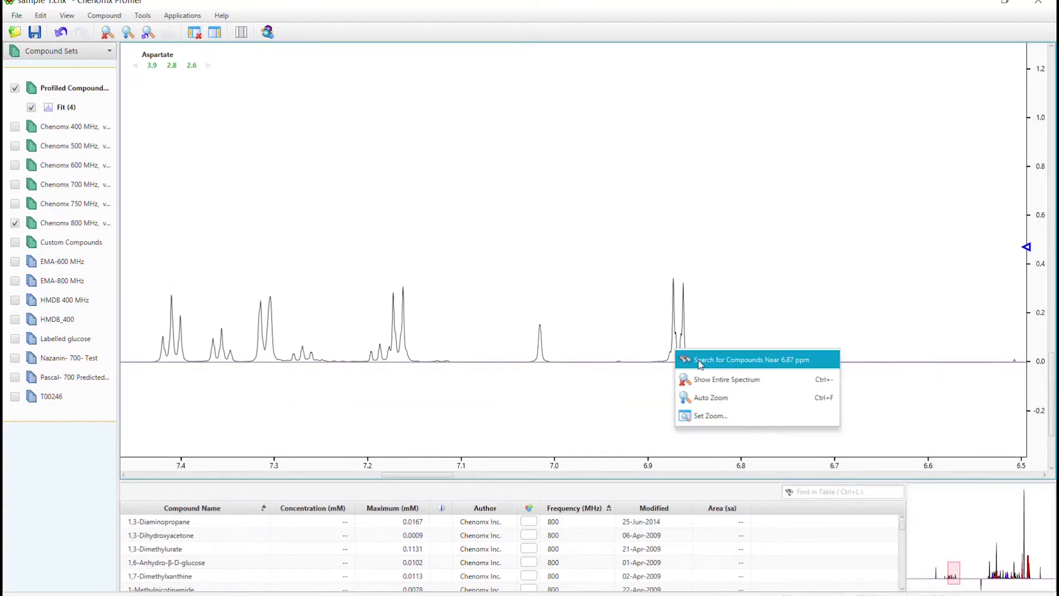
left_click(700, 360)
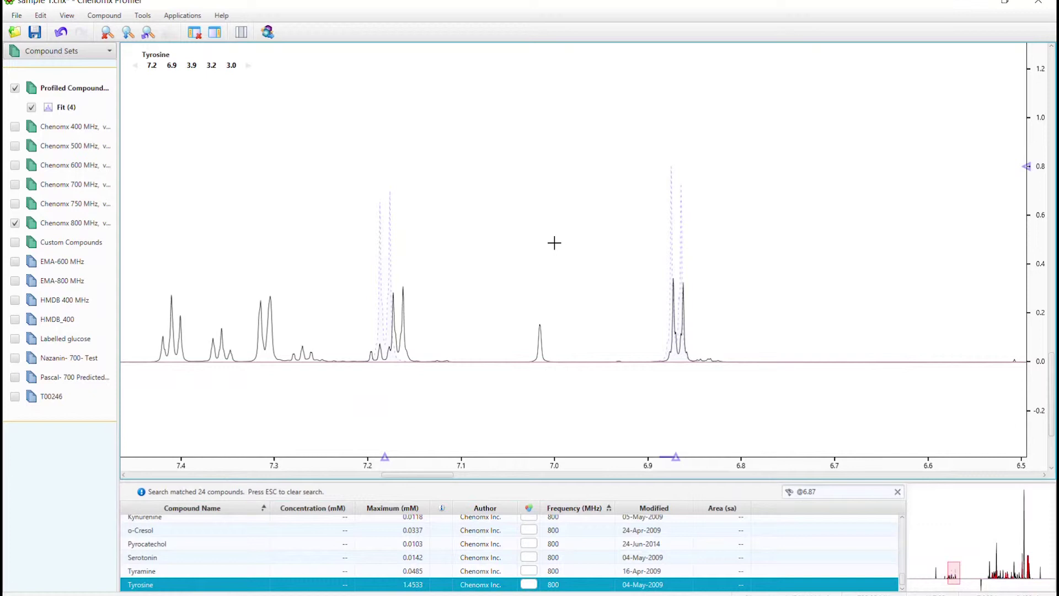
left_click_drag(637, 226, 729, 385)
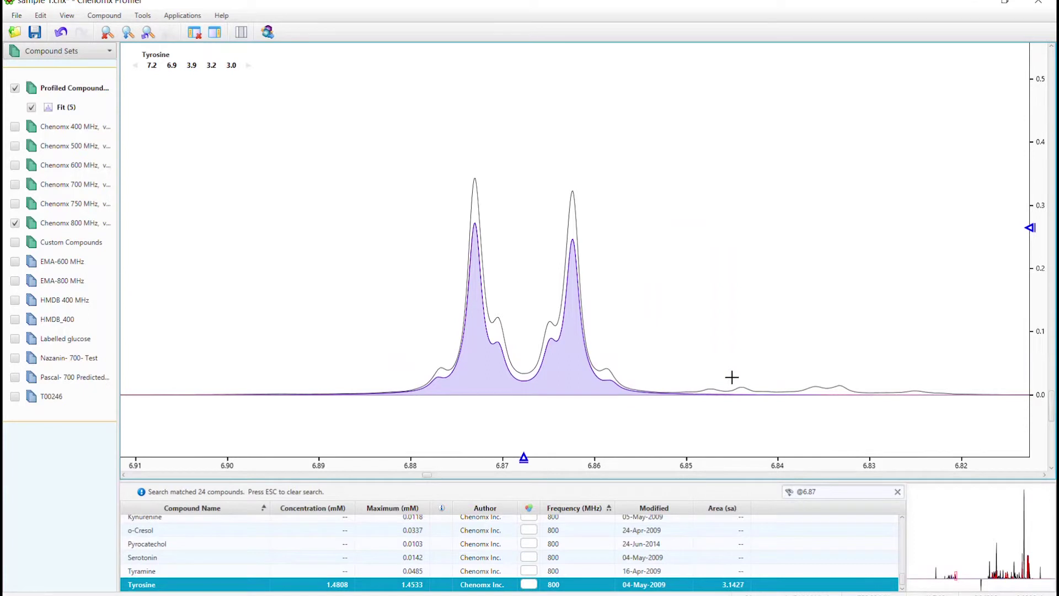
mouse_move(555, 338)
left_mouse_down()
mouse_move(567, 350)
mouse_move(567, 327)
left_mouse_up()
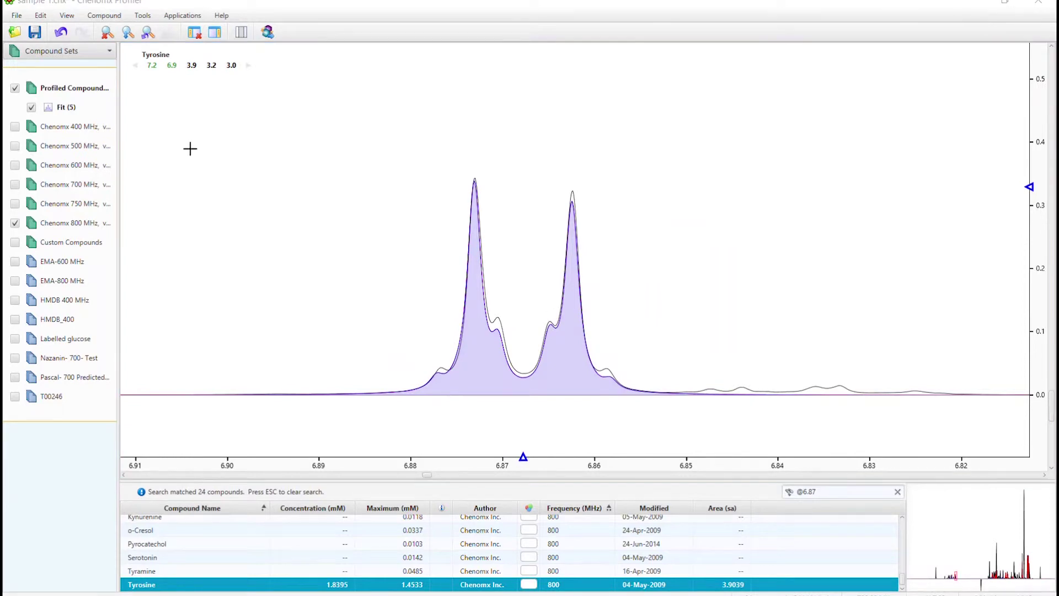
Step: Zoom into the 3.6–3.9 ppm region and bring up spectrum options at 3.61 ppm
left_click(108, 32)
left_click_drag(630, 320, 690, 427)
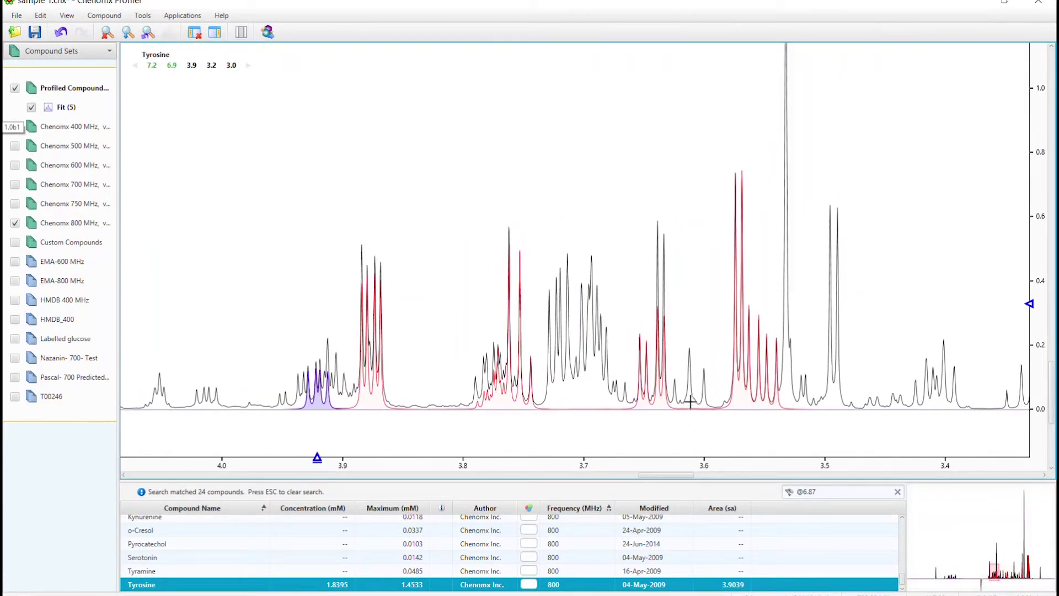
right_click(689, 399)
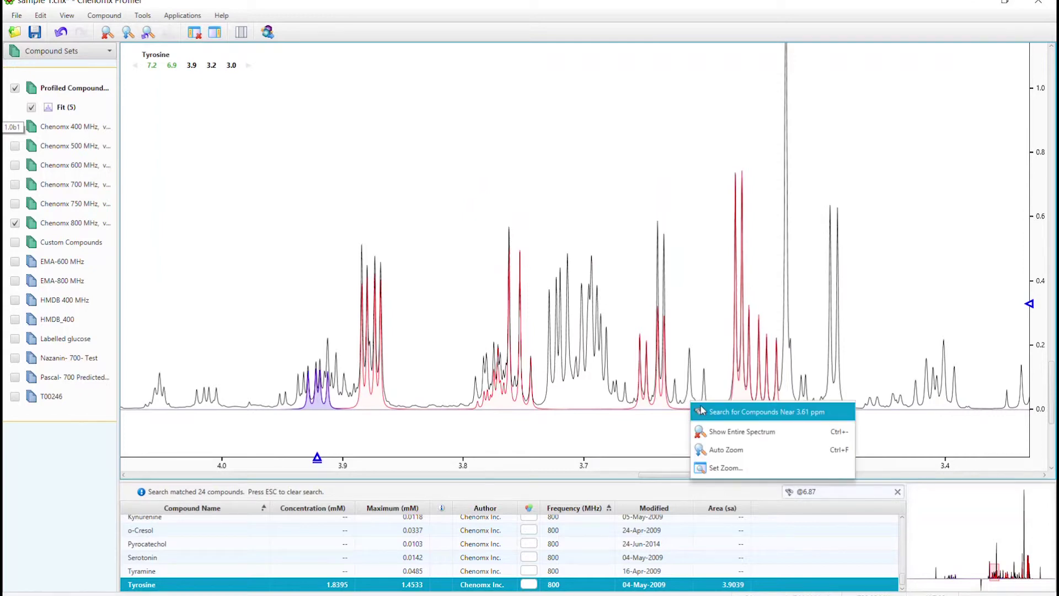
Step: Search compounds near 3.61 ppm and add myo-Inositol to the fit at 0.8209 mM
left_click(711, 411)
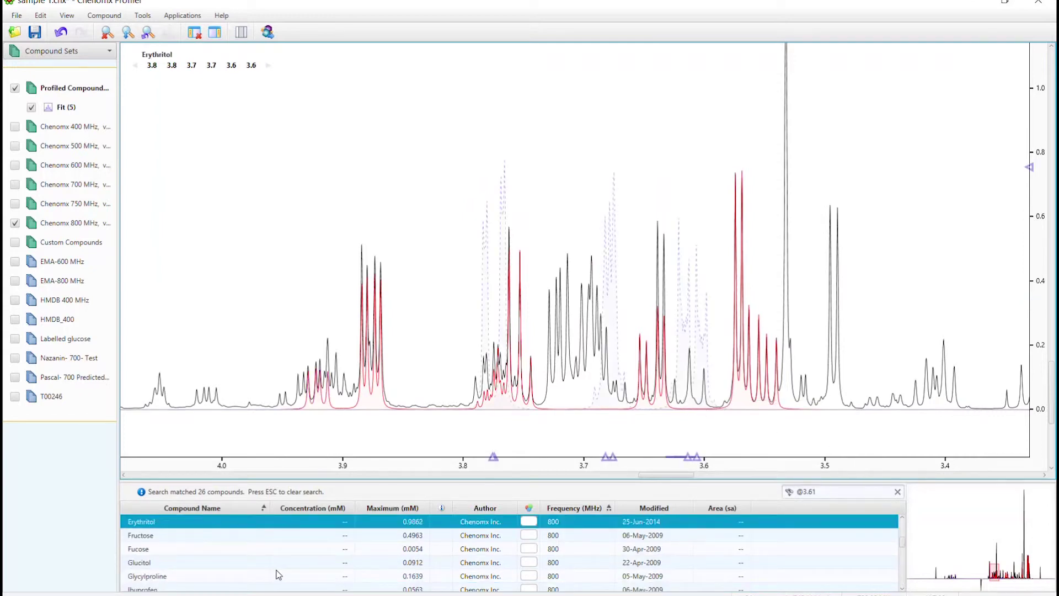
scroll(279, 574, "down", 3)
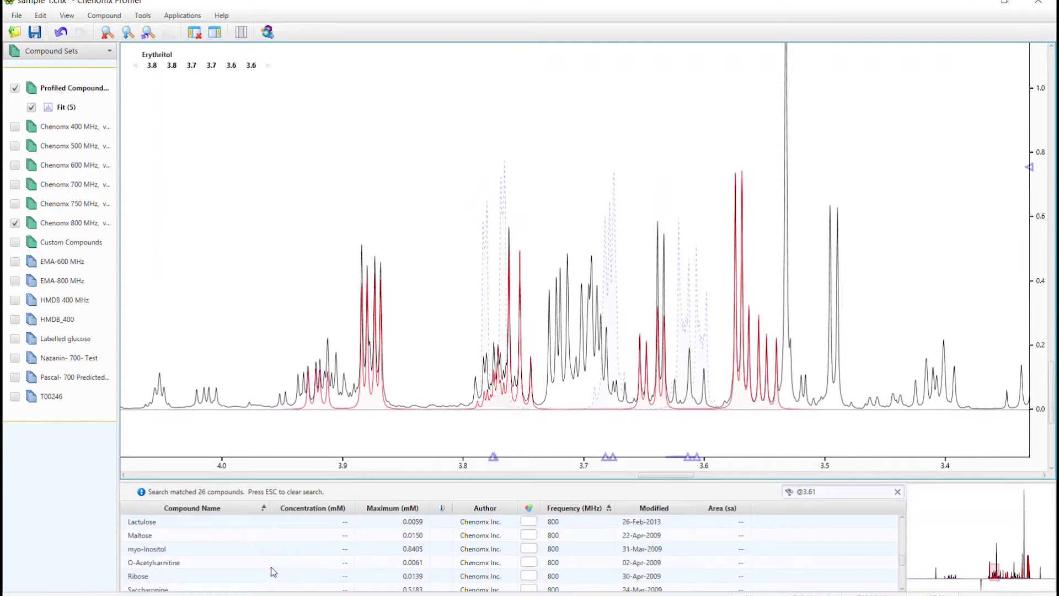
left_click(223, 550)
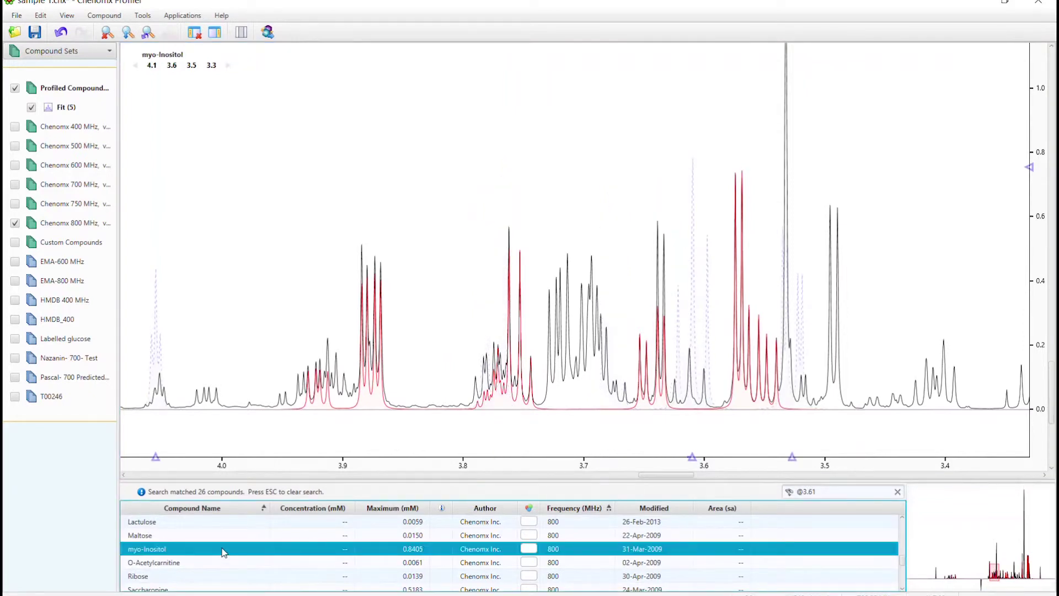
double_click(223, 549)
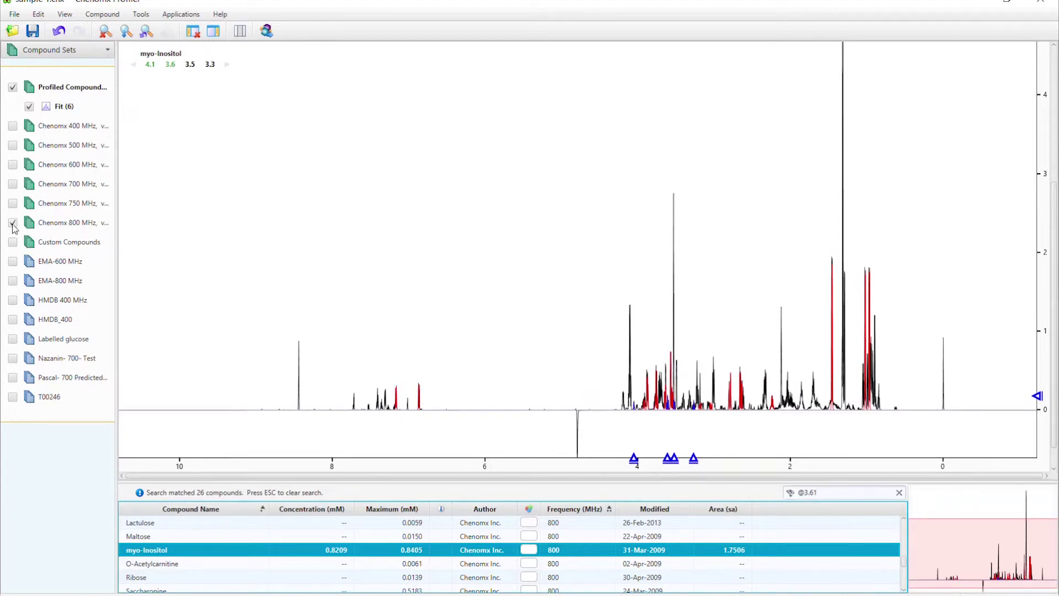
Step: Clear the compound search and list the six fitted compounds
key("Escape")
left_click(61, 107)
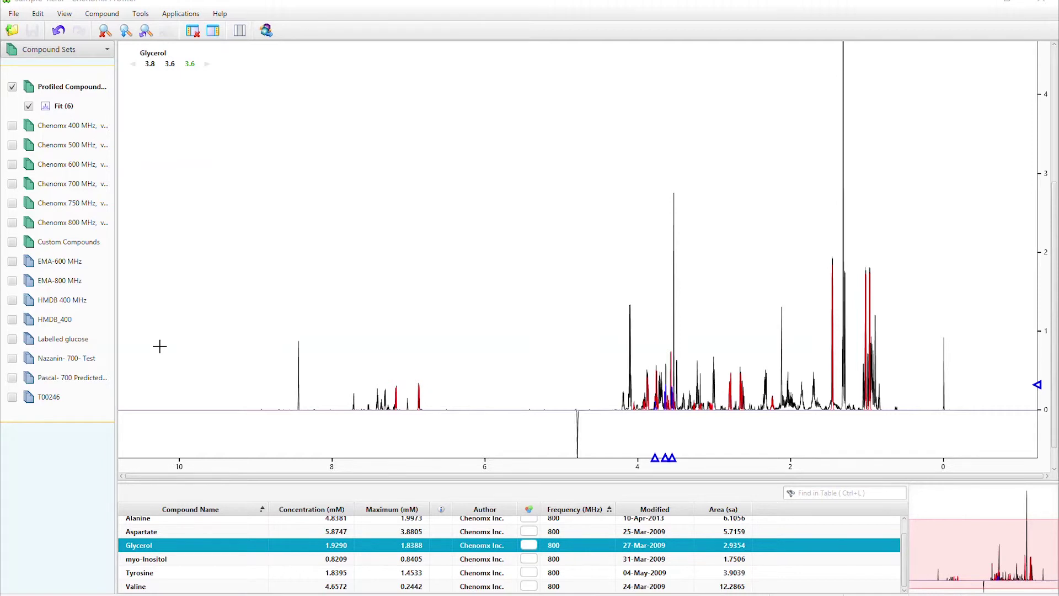
left_click(140, 13)
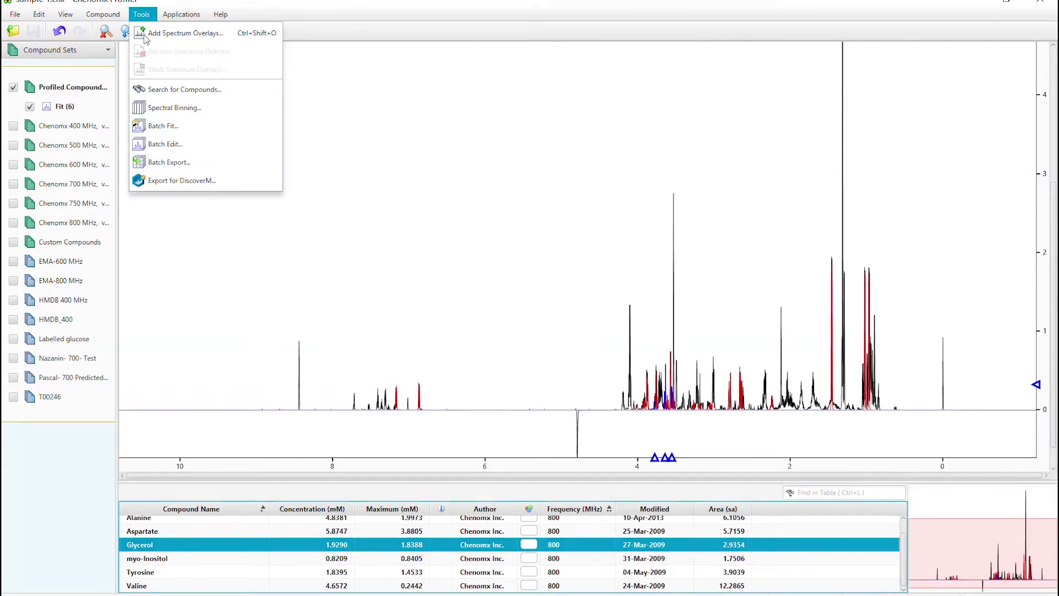
Step: Set up a Batch Export of Concentrations (µM) to concentrations.xlsx with sample 1 as the source
left_click(168, 162)
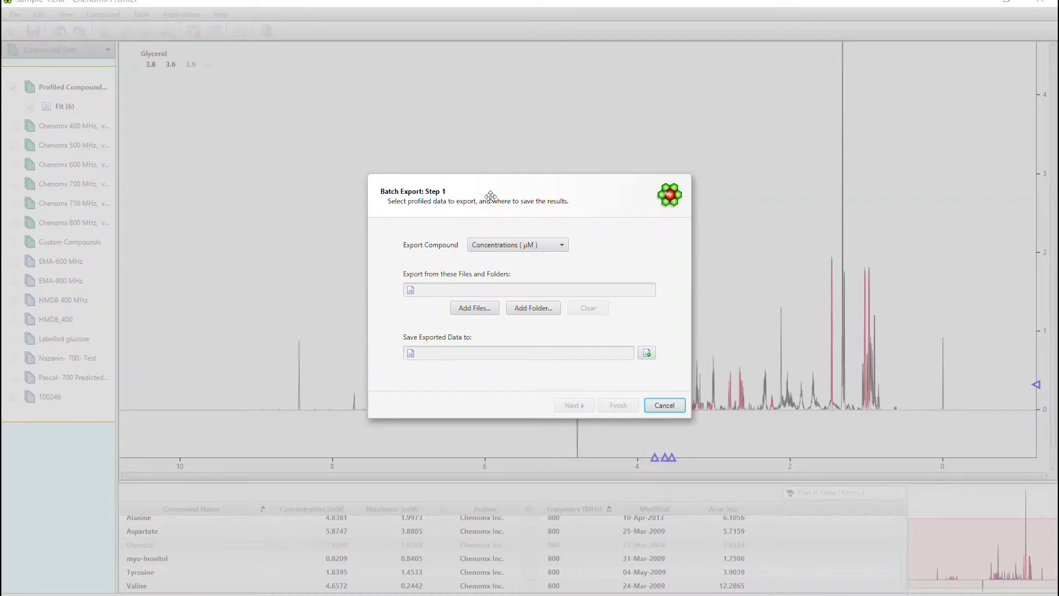
left_click(492, 245)
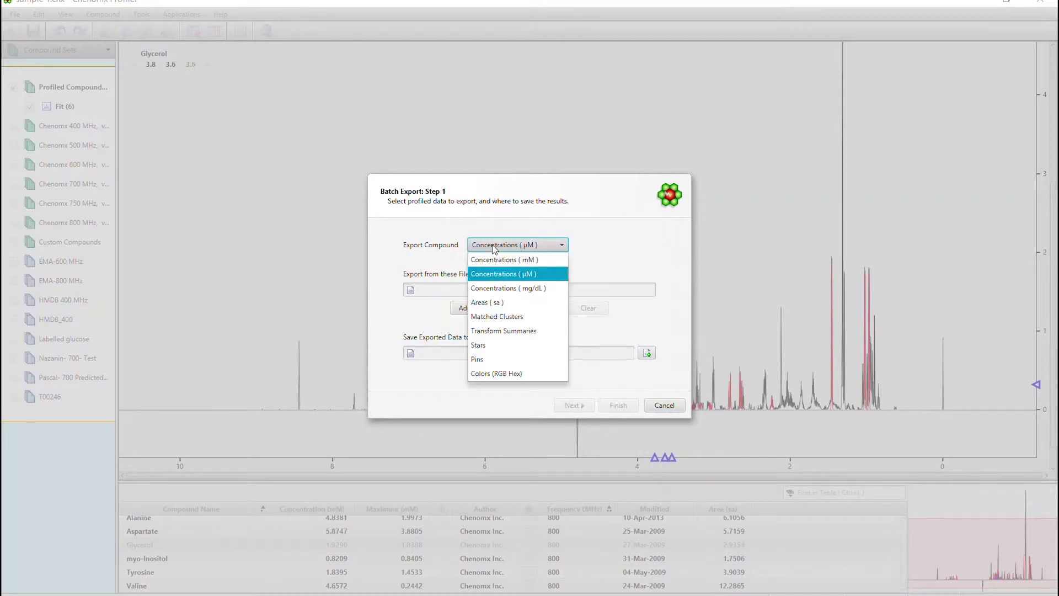
left_click(494, 274)
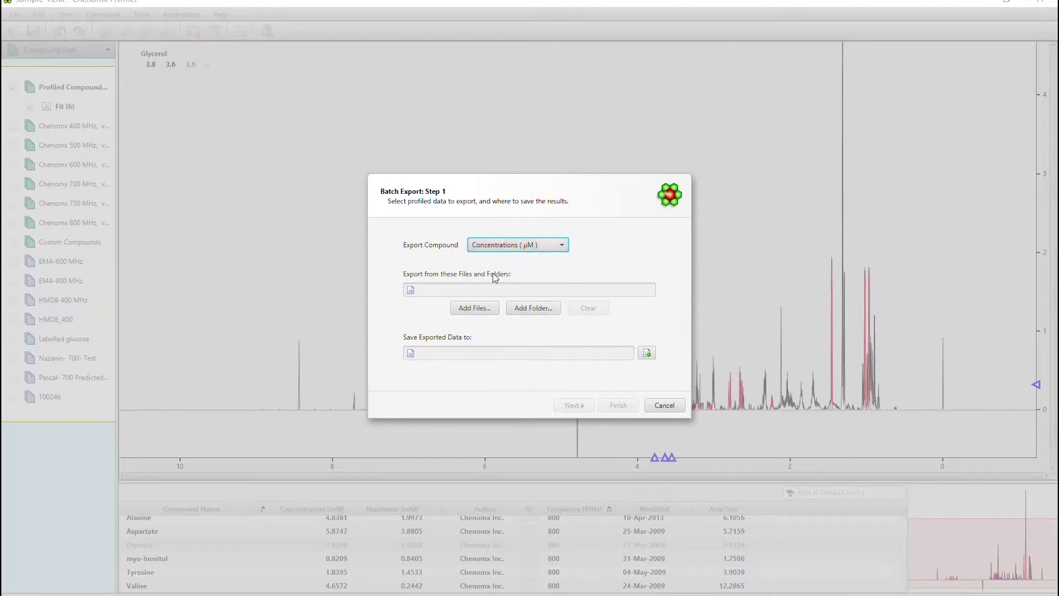
left_click(478, 310)
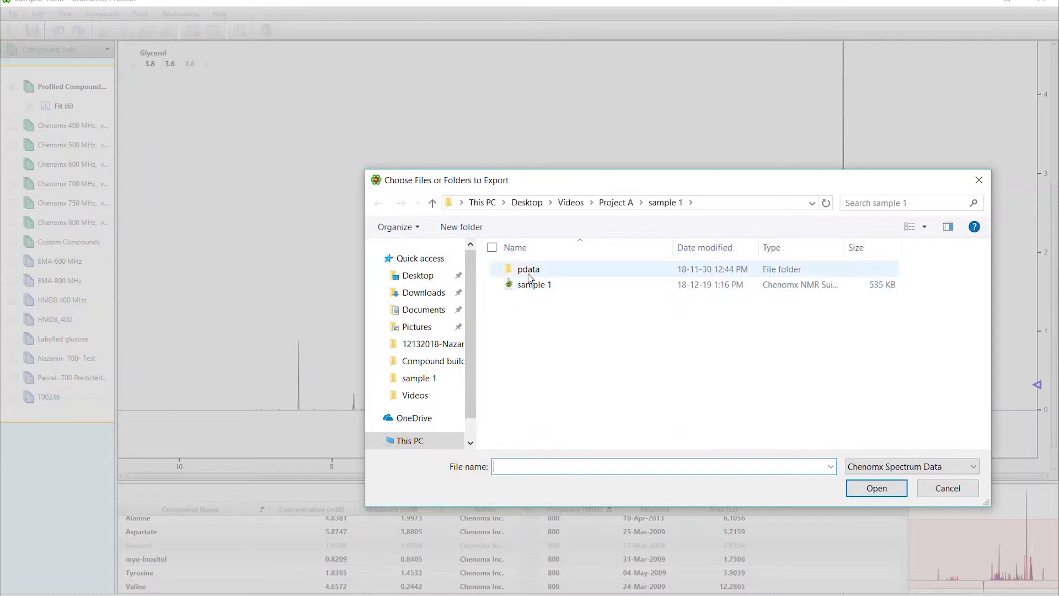
double_click(508, 284)
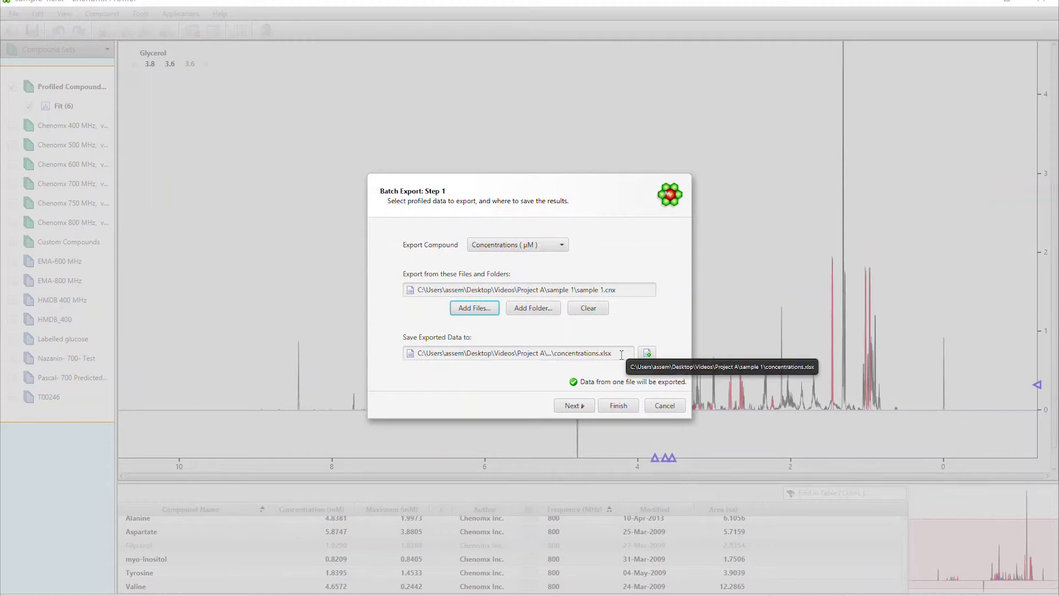
Step: Export all six profiled compounds with default settings, CAS Registry info, and a transposed layout
left_click(563, 408)
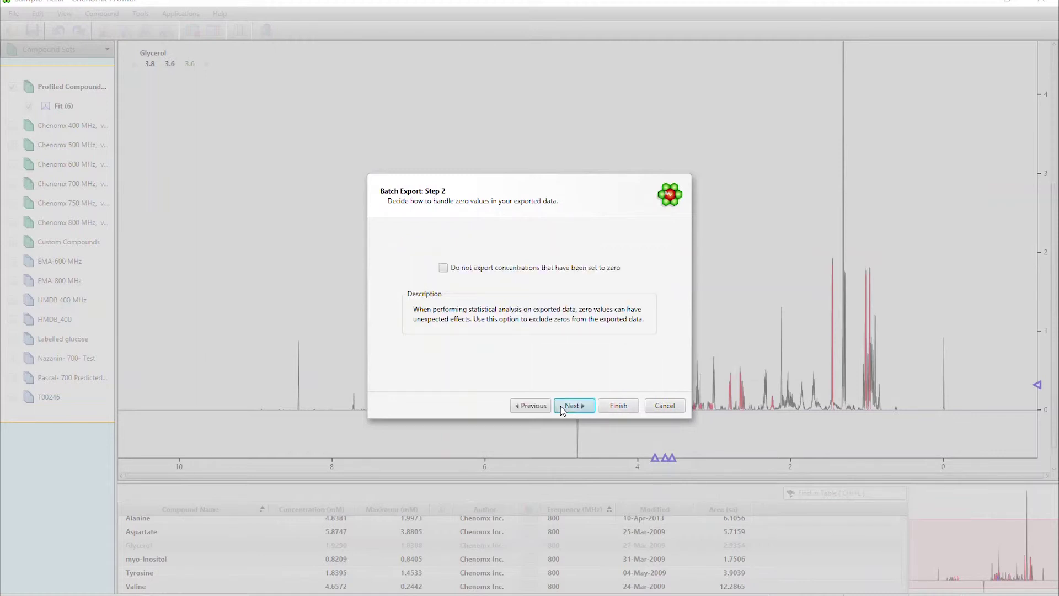
left_click(562, 408)
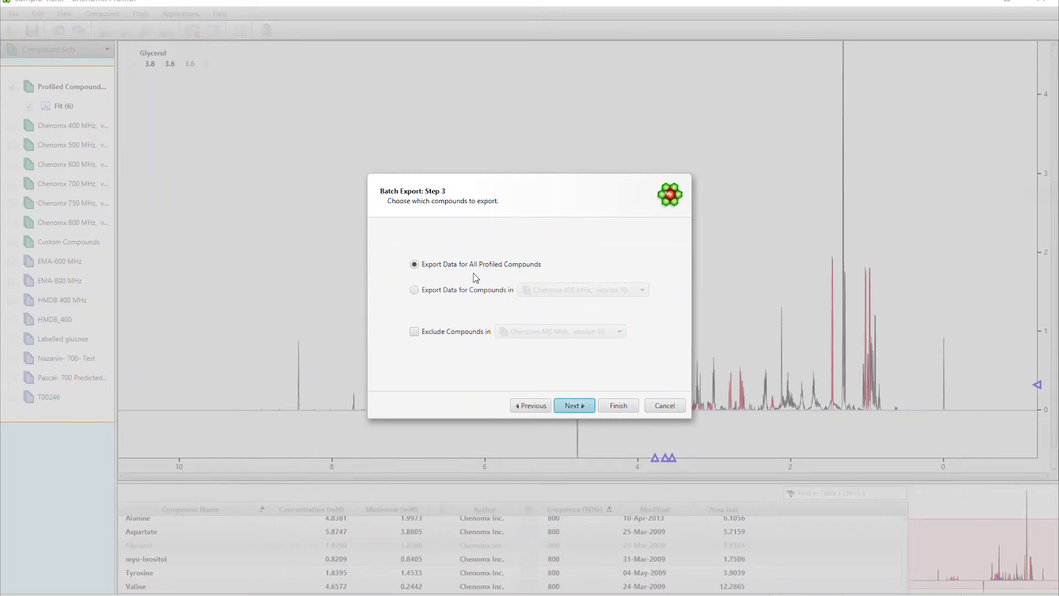
left_click(572, 405)
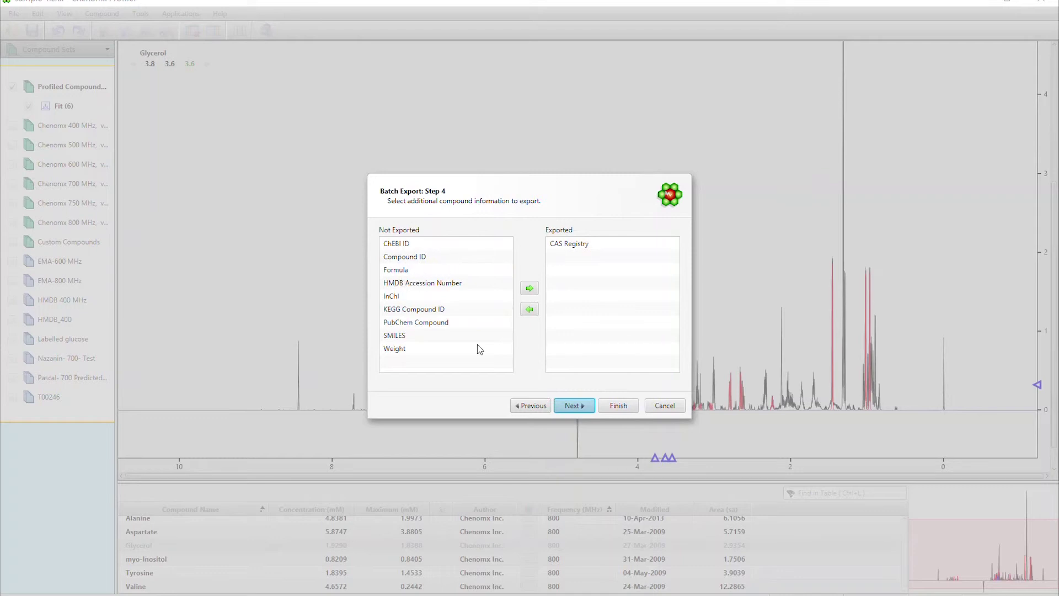
left_click(570, 406)
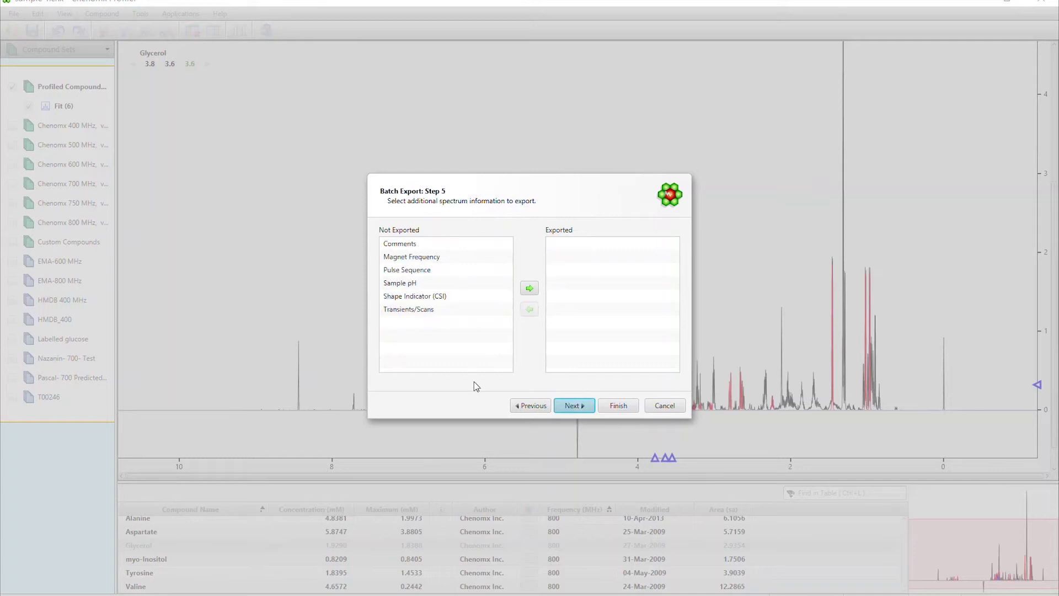
left_click(573, 406)
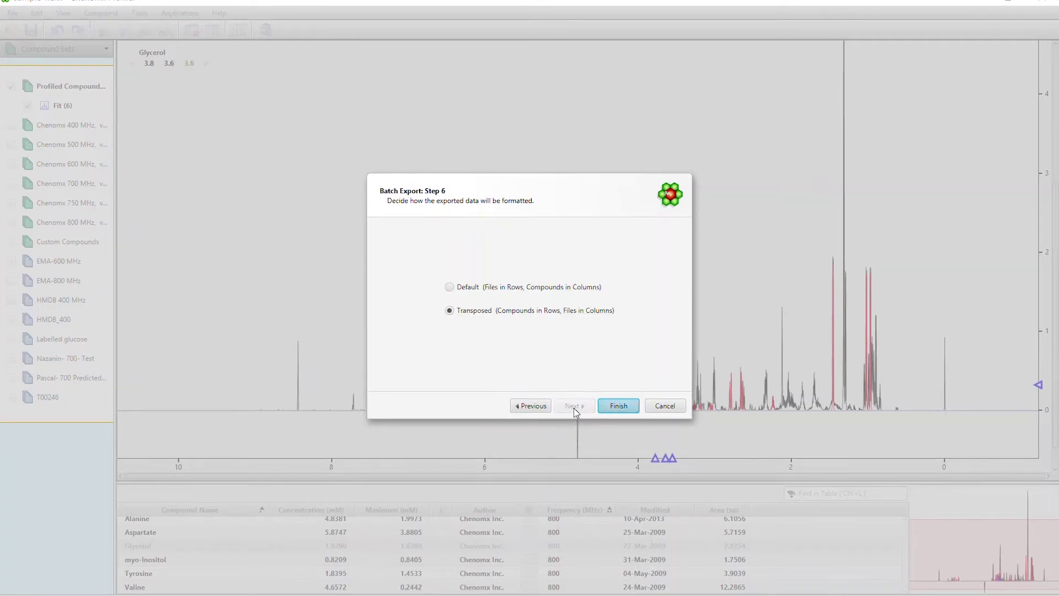
left_click(605, 407)
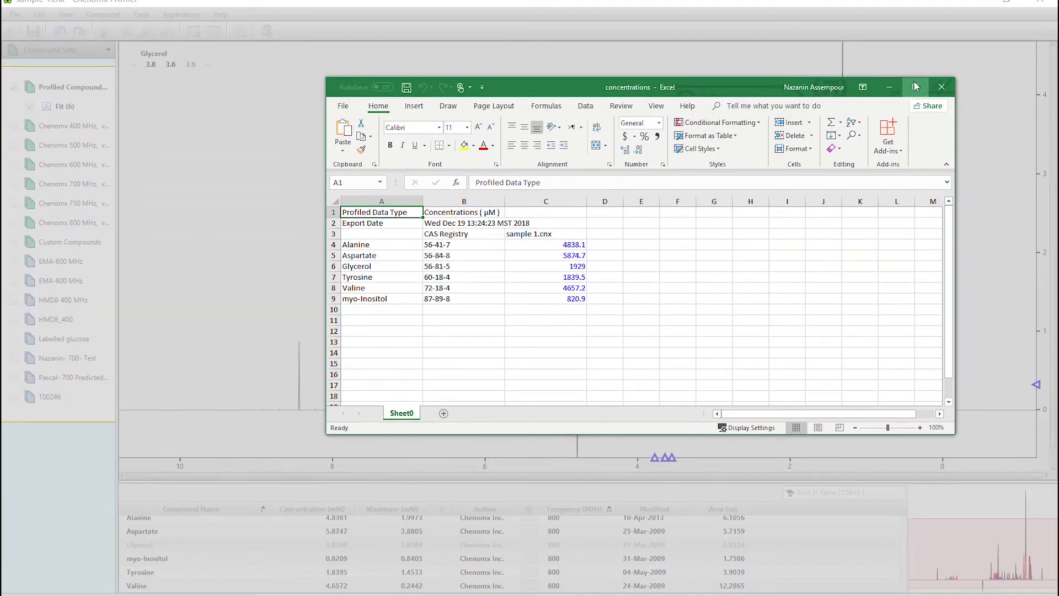
Step: Review concentrations.xlsx full-screen in Excel, then minimize it and return to Profiler's Tools menu
left_click(915, 86)
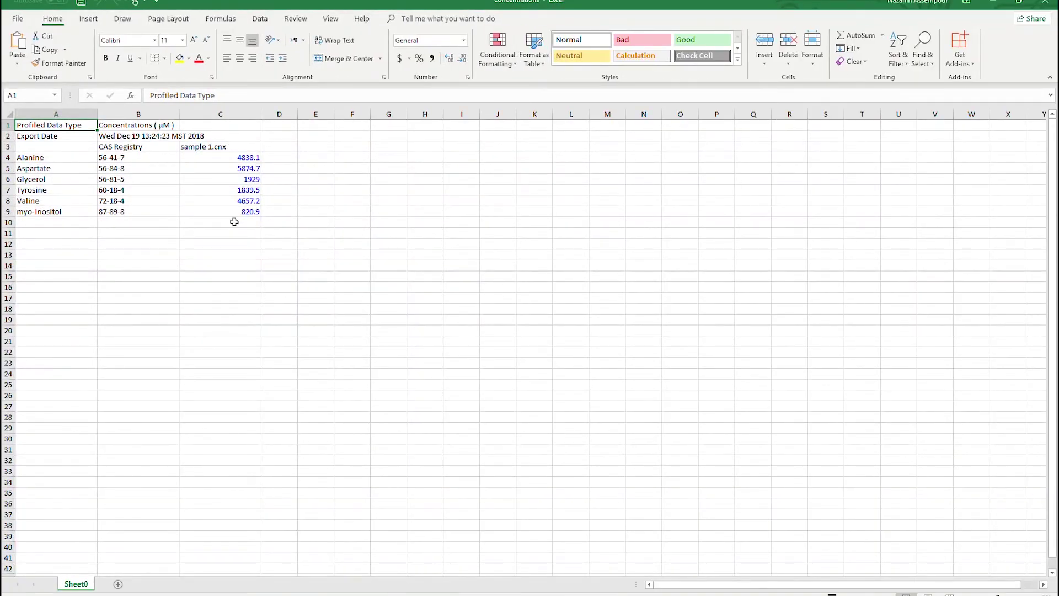
left_click(994, 6)
left_click(154, 25)
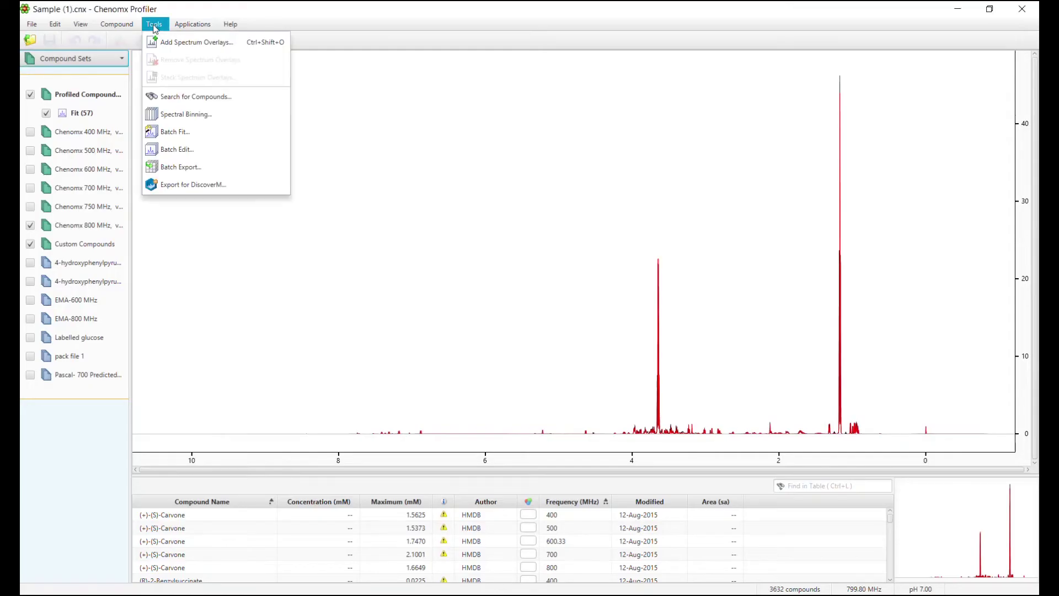
Step: Start a batch export and add Sample (1) through Sample (32) as source files
left_click(185, 176)
left_click(468, 309)
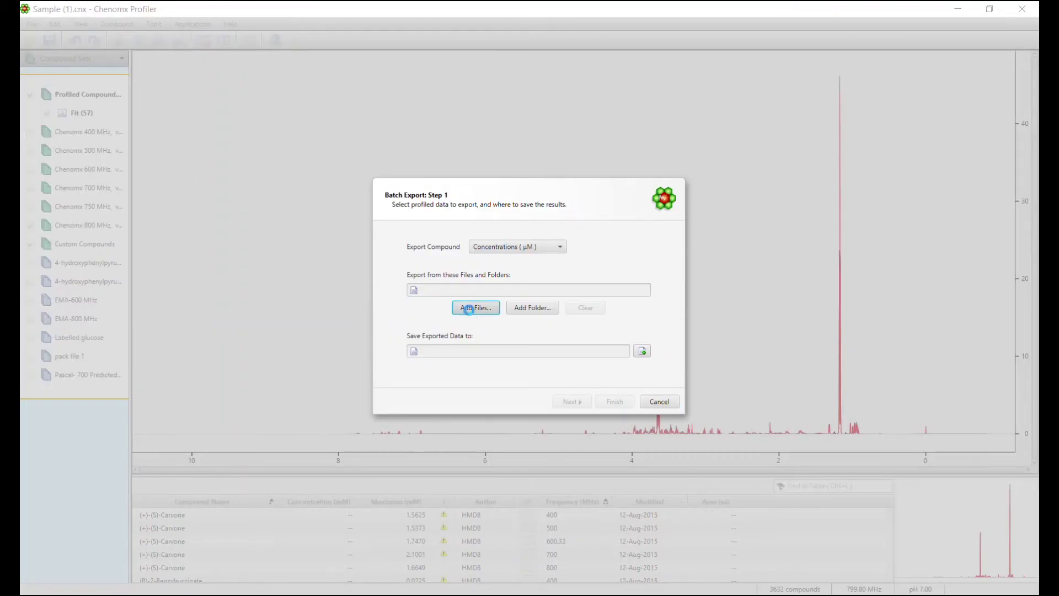
left_click_drag(496, 267, 583, 547)
left_click(863, 483)
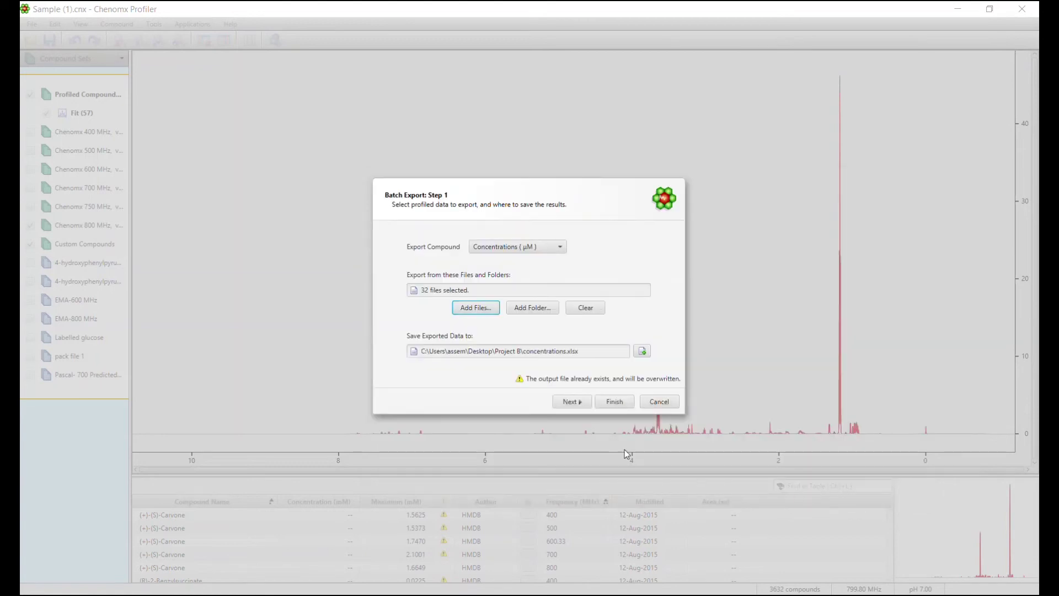
Step: Keep the default zero-value options, include Compound ID as extra info, and run the 32-file export
left_click(576, 406)
left_click(576, 405)
left_click(575, 405)
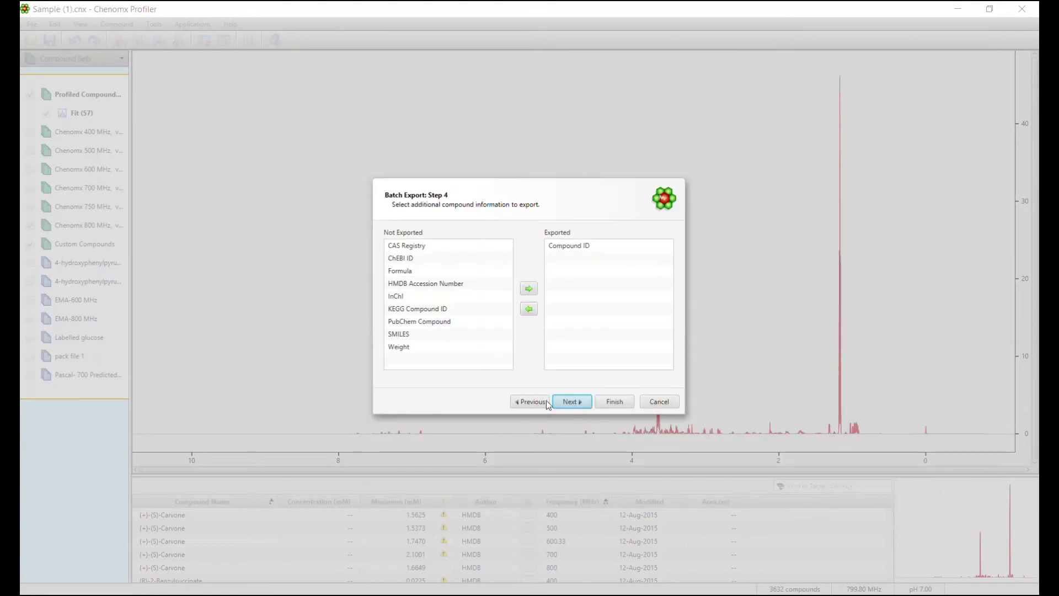
left_click(571, 402)
left_click(609, 401)
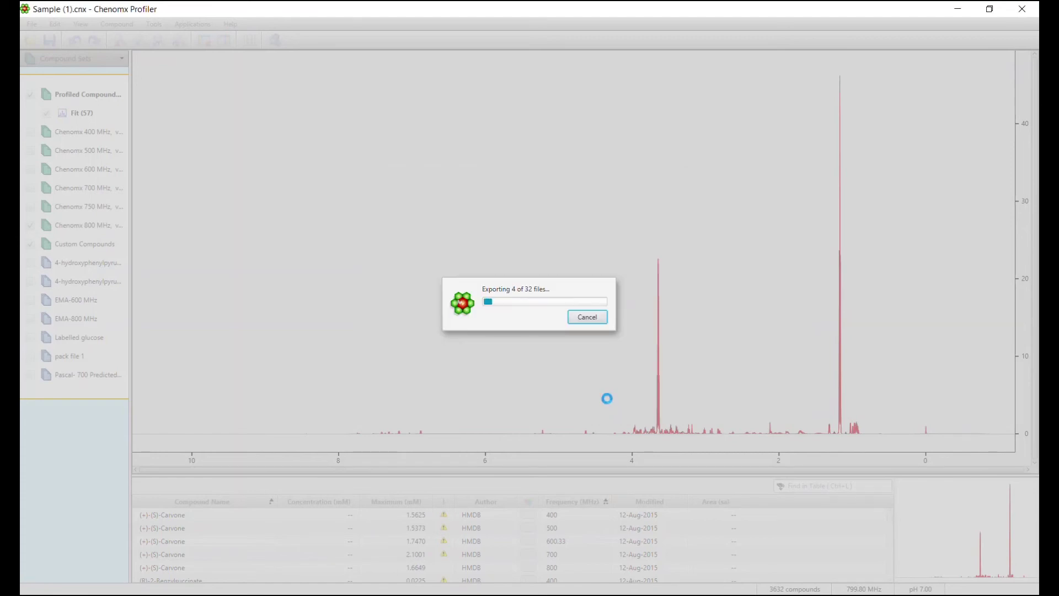